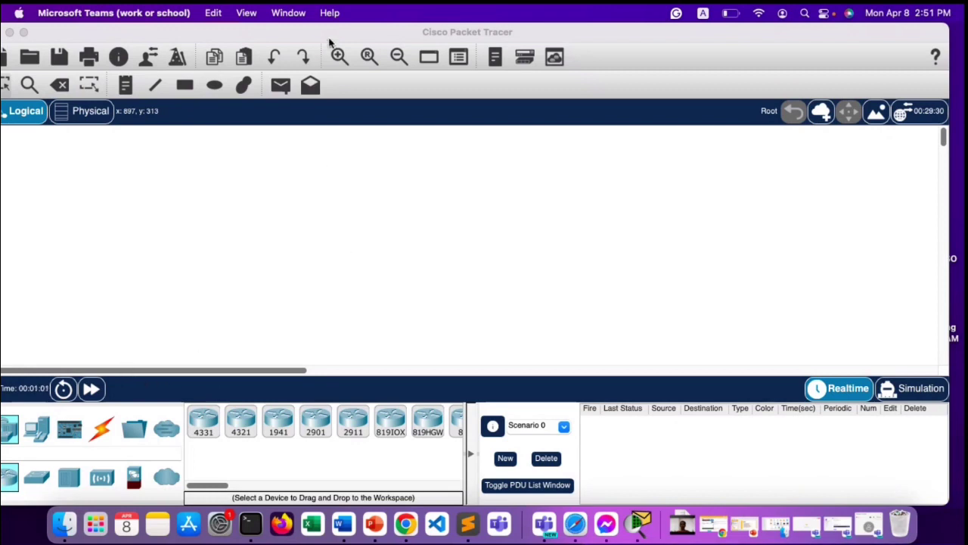
Place a 1941 router and a 2960 switch side by side in the logical workspace.
drag(808, 33, 829, 31)
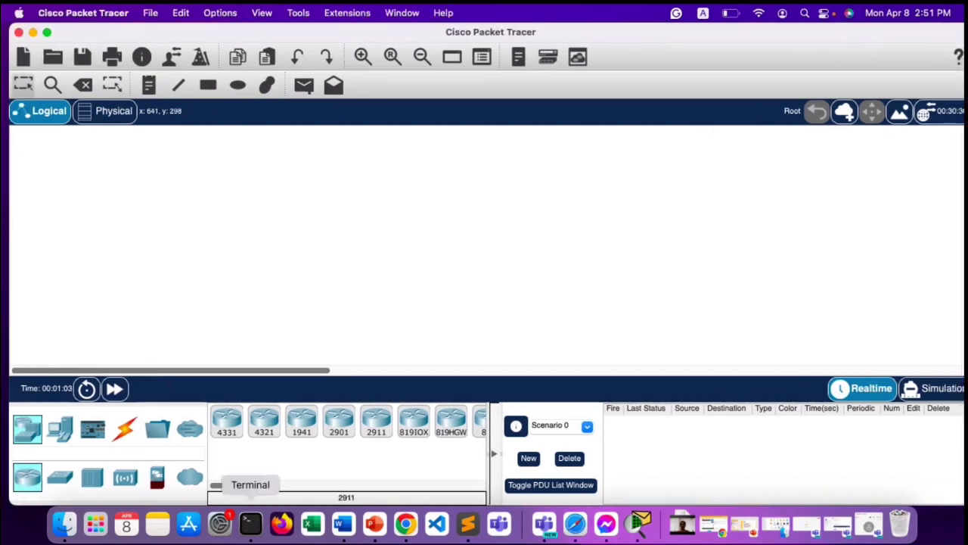
drag(32, 488, 336, 231)
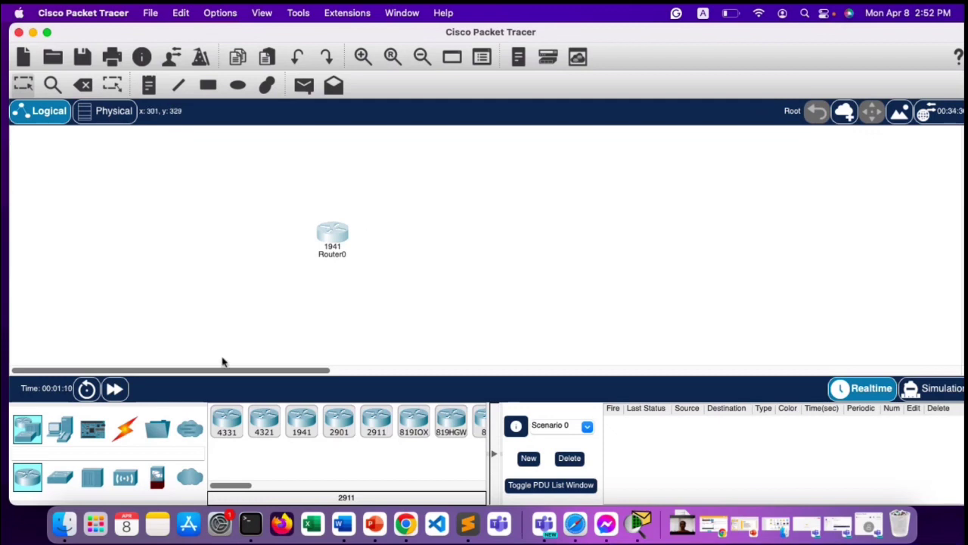
click(60, 478)
drag(227, 421, 464, 235)
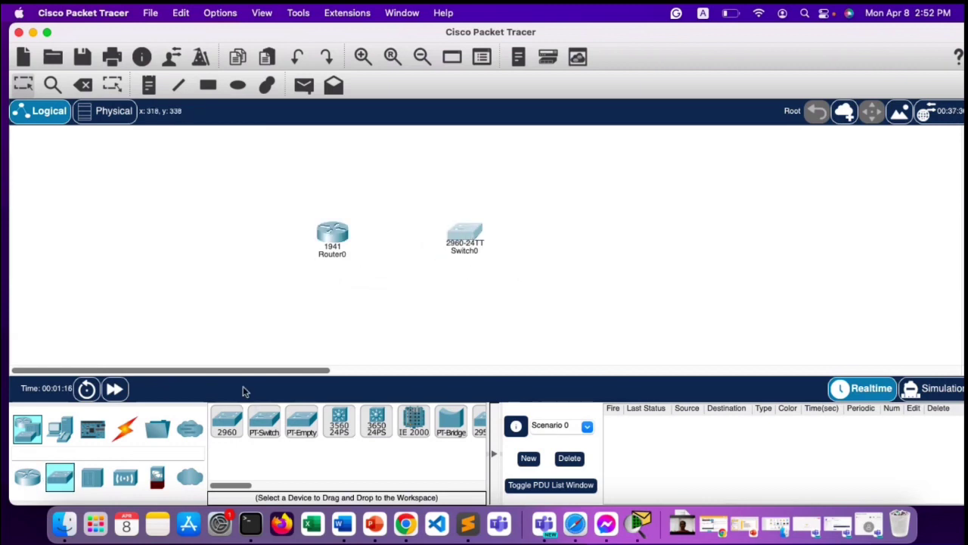
Add two PCs beyond the switch, one above the other, and align PC0 vertically with PC1.
click(62, 429)
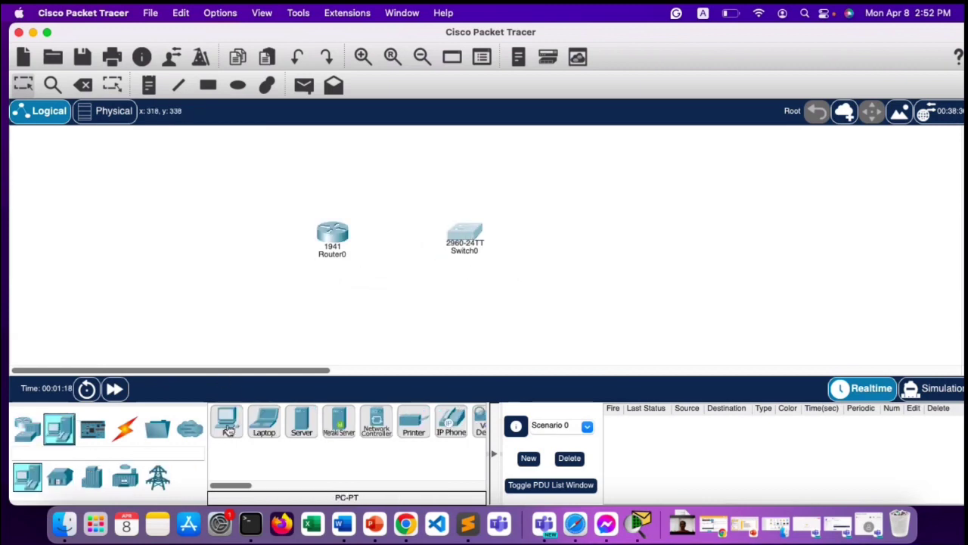
drag(225, 421, 647, 175)
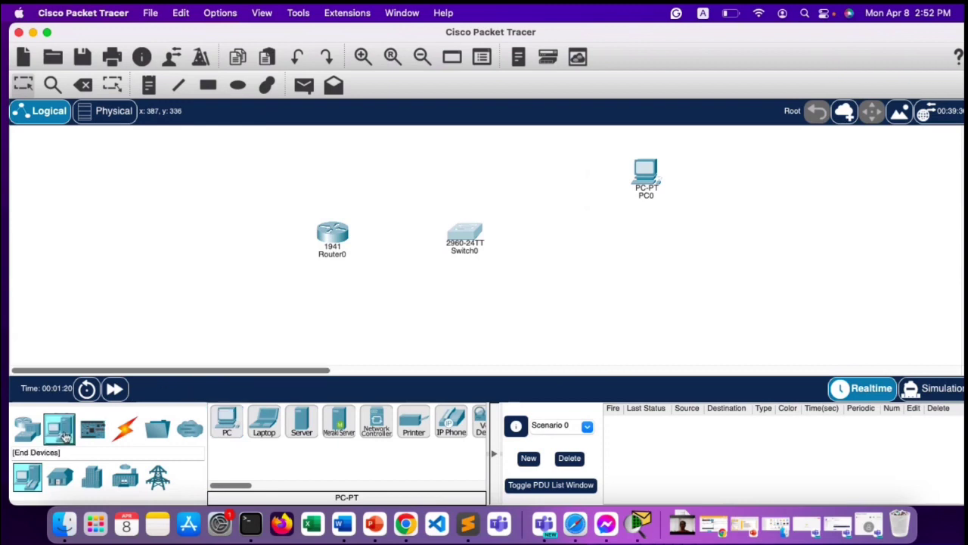
drag(226, 421, 631, 309)
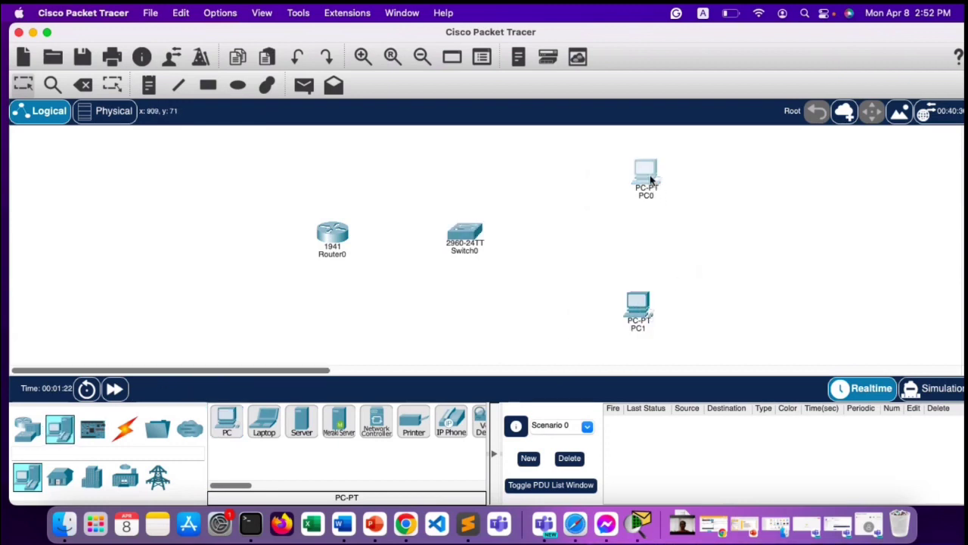
drag(644, 173, 648, 183)
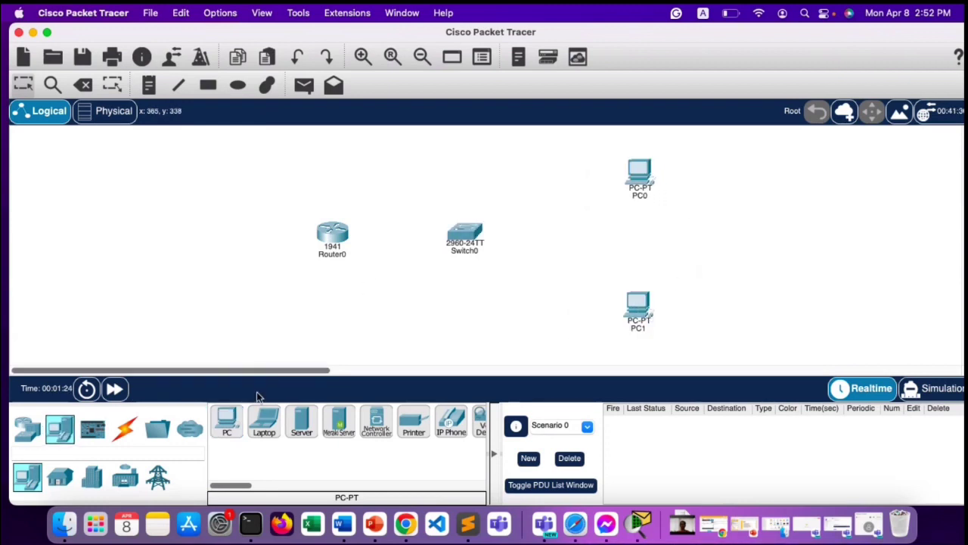
Connect Router0 to Switch0 using the automatically chosen connection type.
click(126, 430)
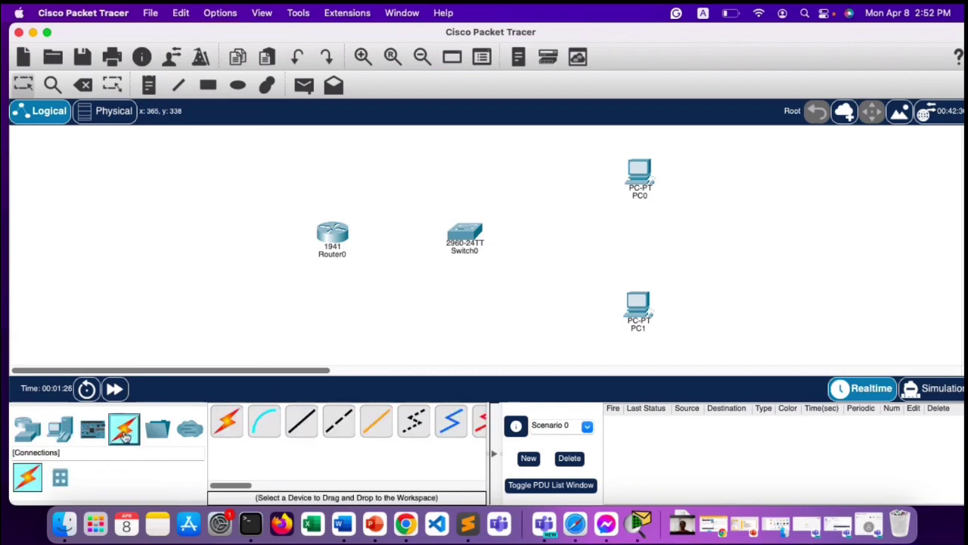
click(225, 431)
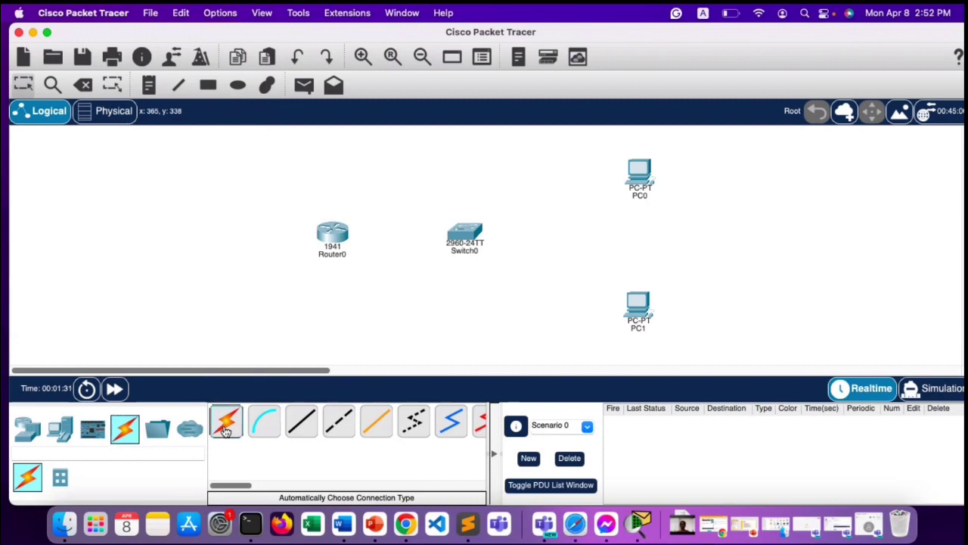
click(335, 235)
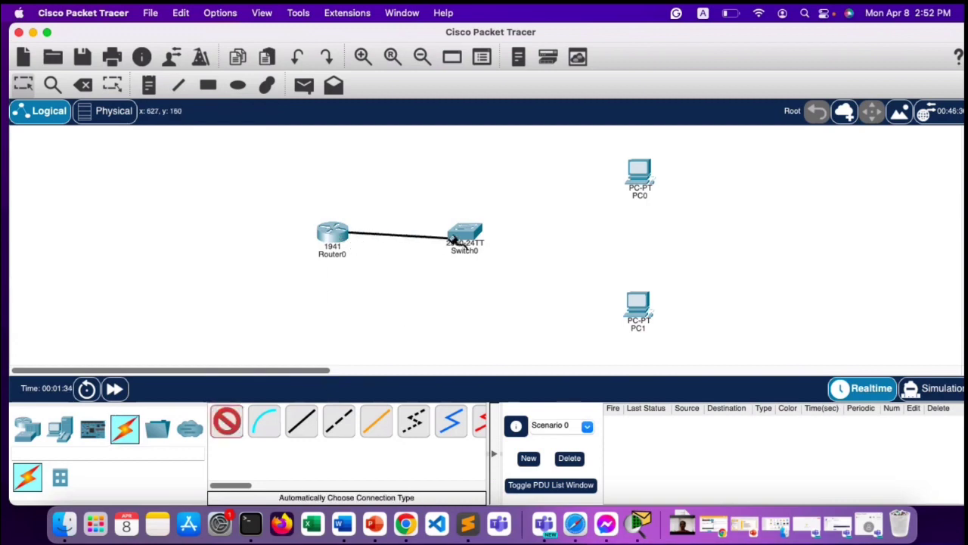
click(475, 239)
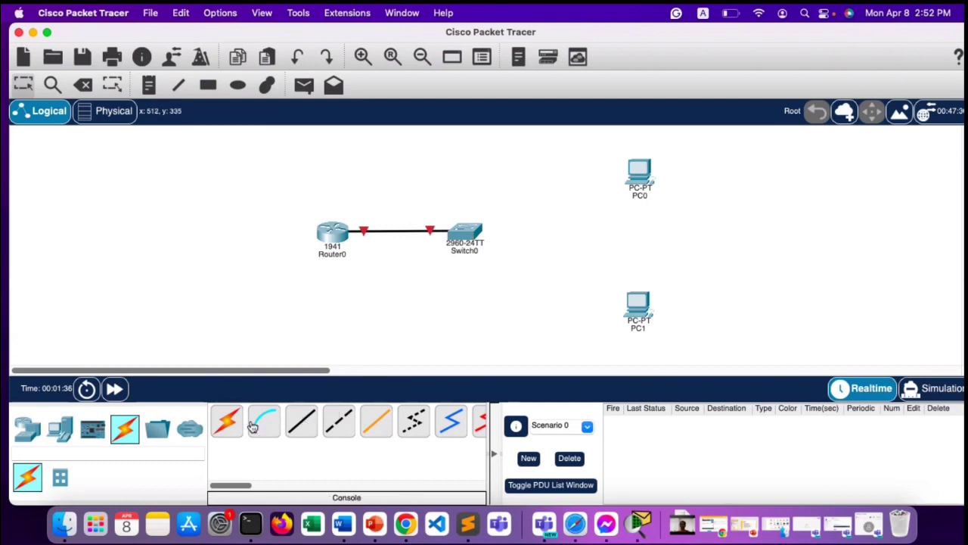
Connect Switch0 to PC0 and to PC1 using the automatically chosen connection type.
click(235, 426)
click(467, 231)
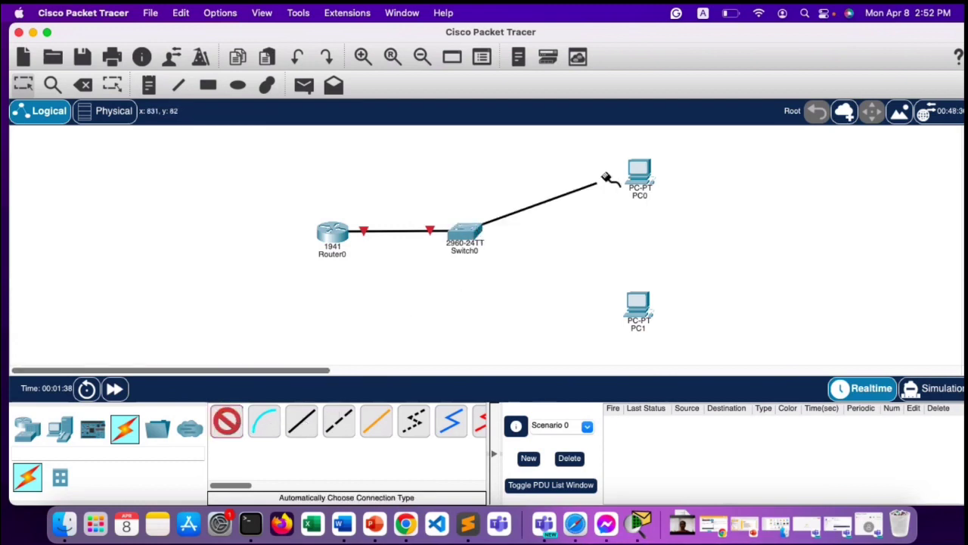
click(639, 171)
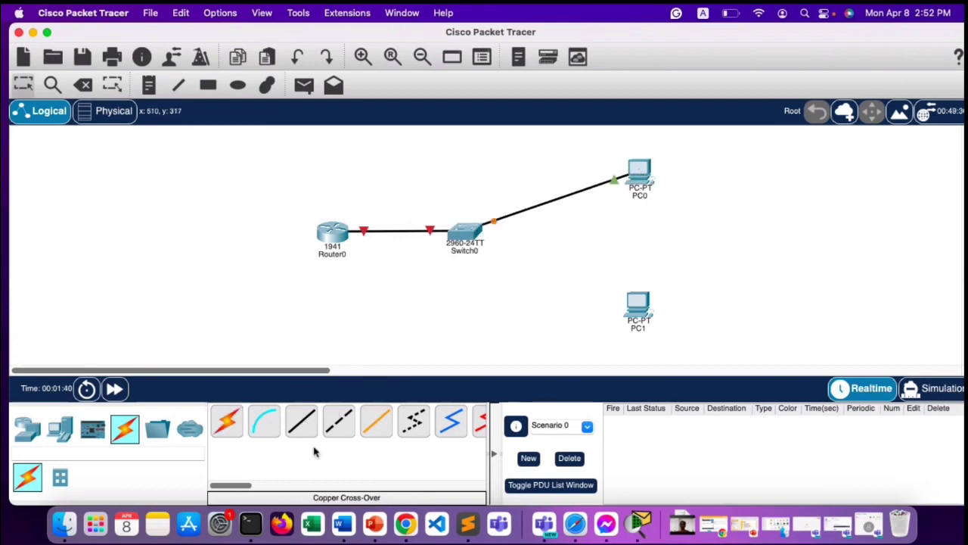
click(231, 426)
click(466, 230)
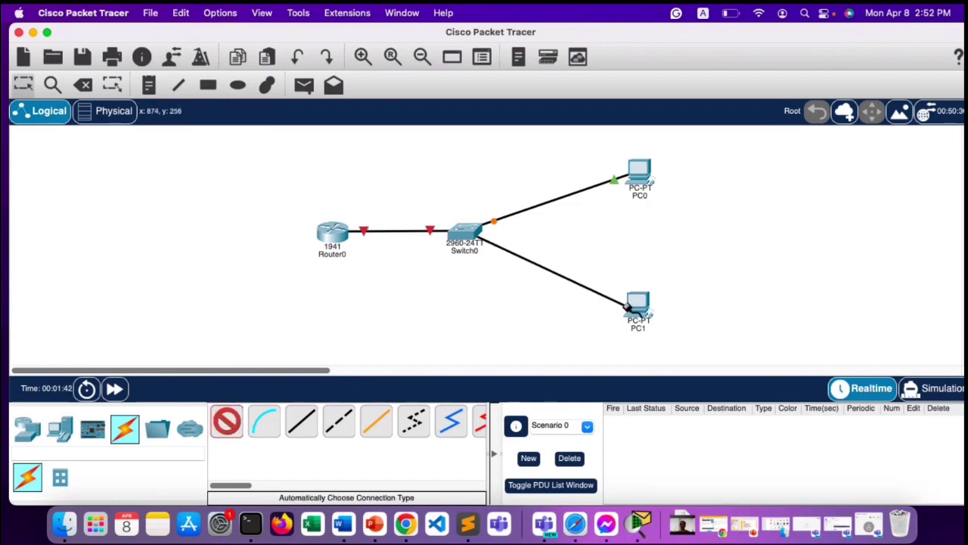
click(639, 307)
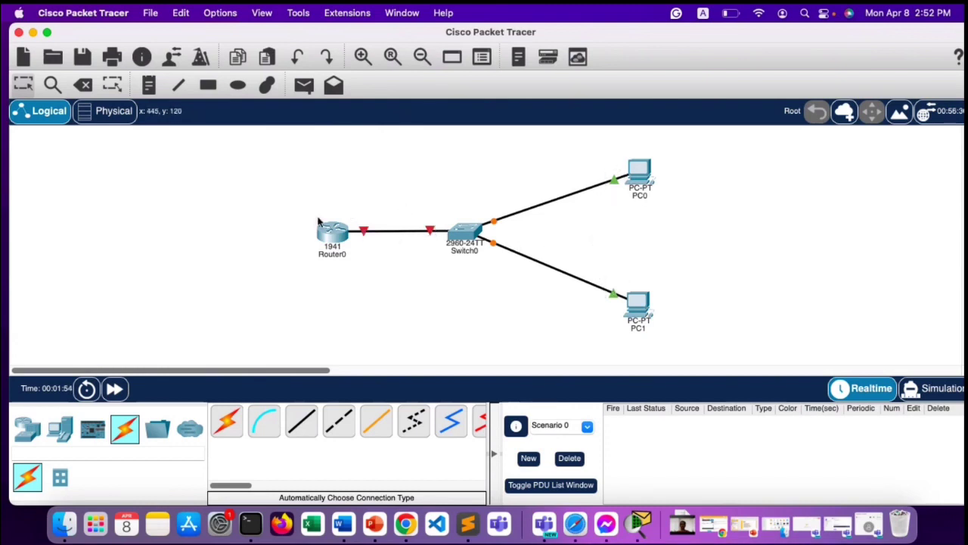
Open Router0's command line interface and answer no to the initial configuration dialog to reach the router prompt.
mouse_move(434, 233)
mouse_move(338, 237)
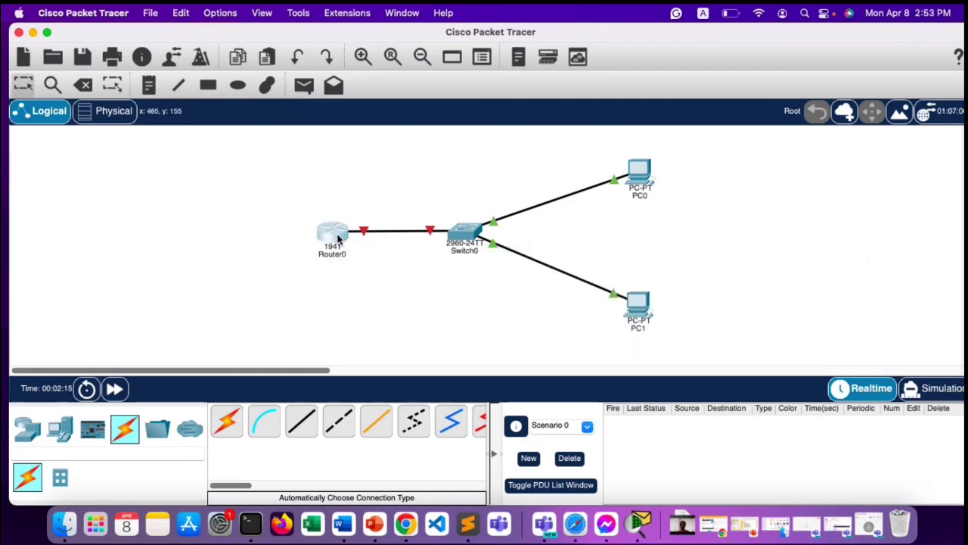
click(338, 237)
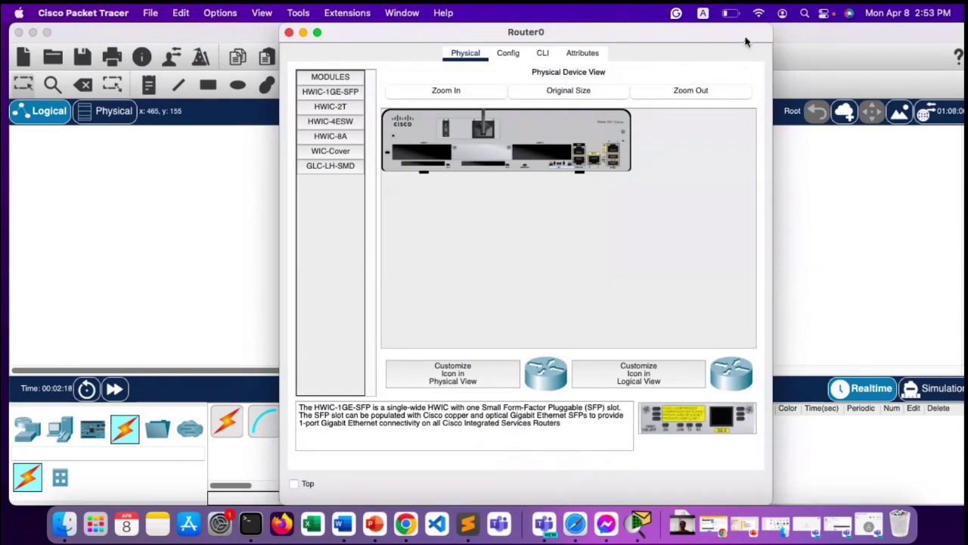
drag(747, 39, 765, 112)
click(563, 127)
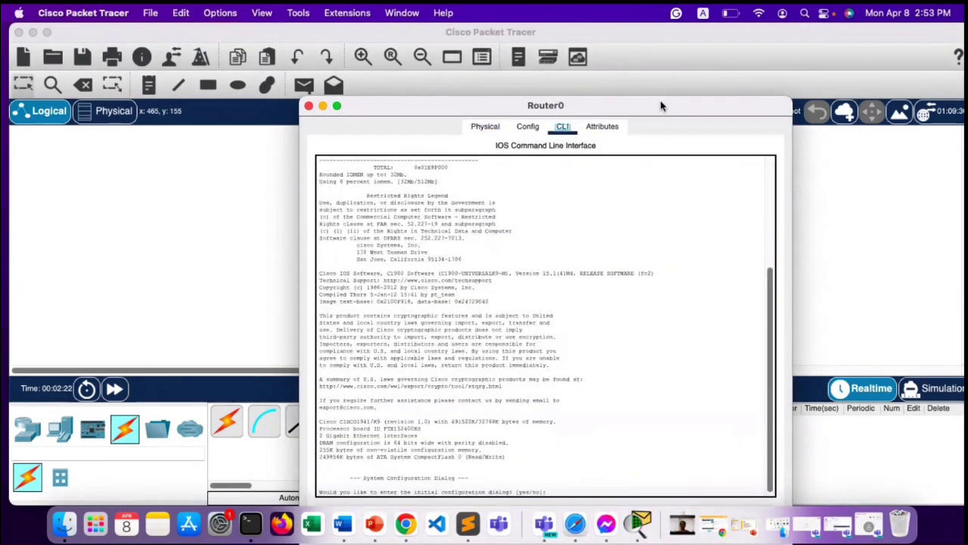
drag(655, 112, 658, 93)
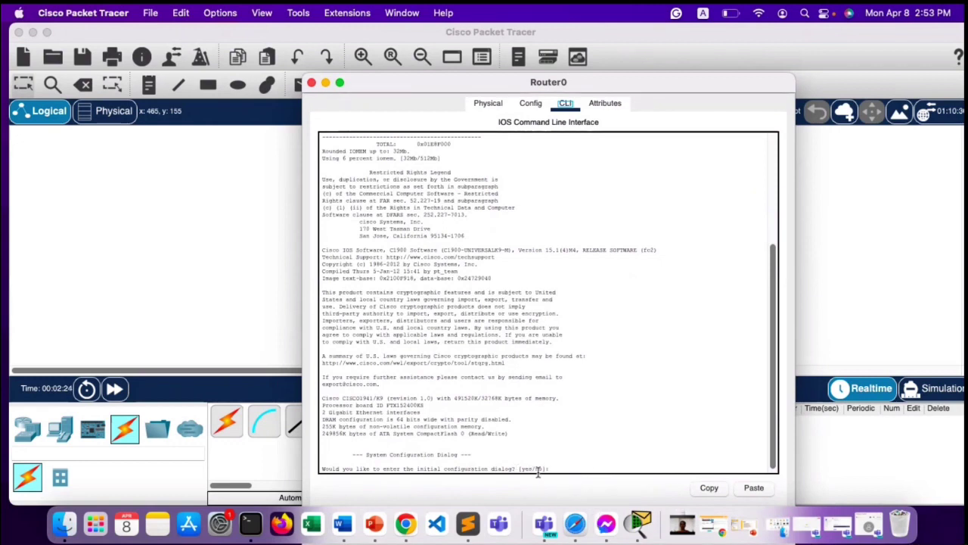
click(590, 460)
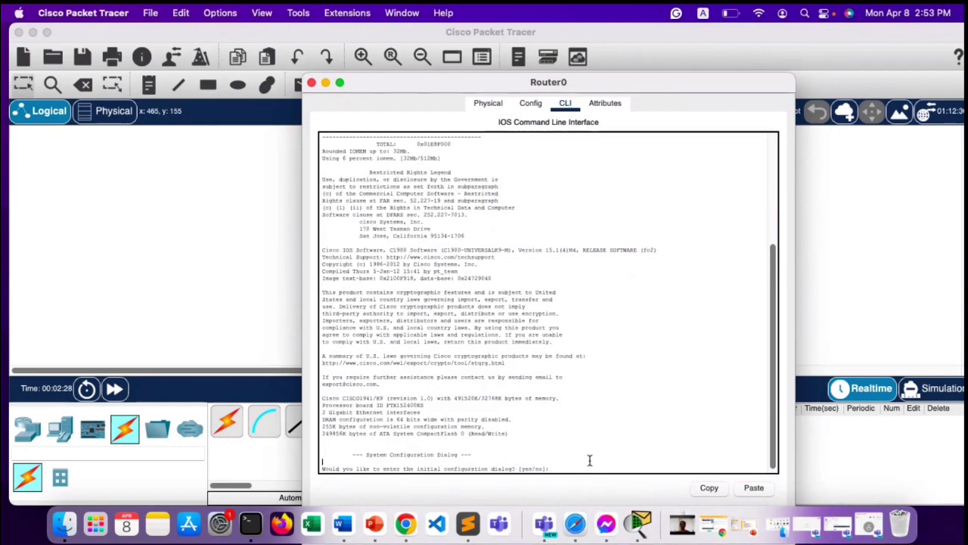
text(no)
key(Return)
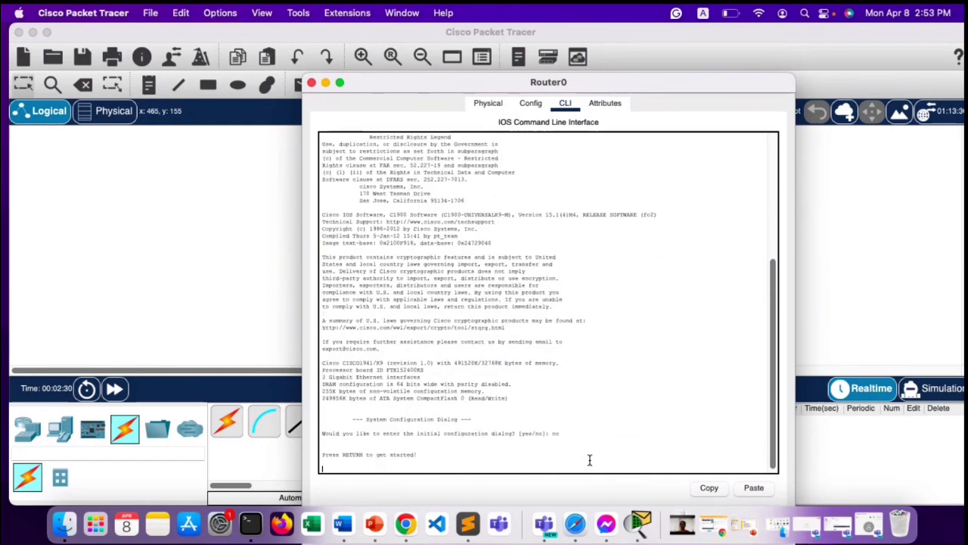
key(Return)
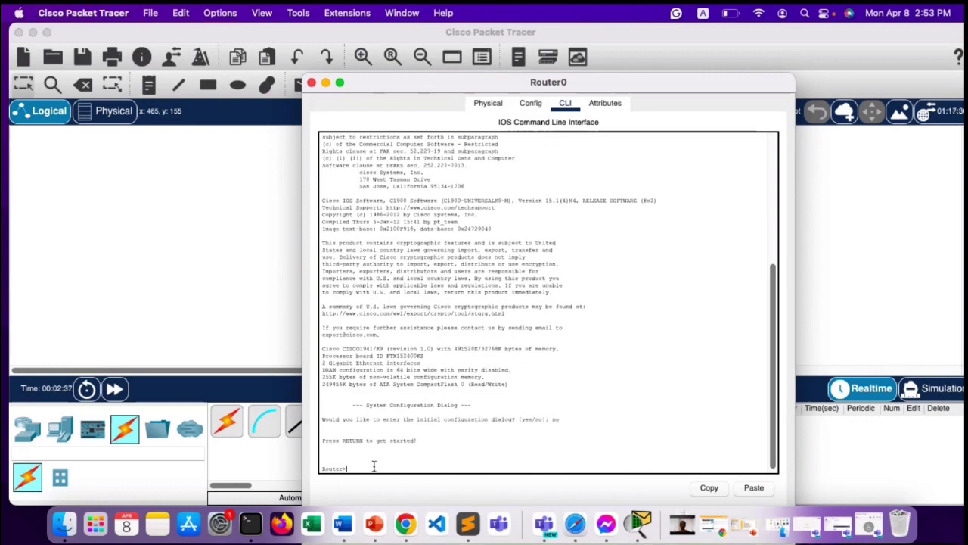
Enter privileged mode with en and global configuration mode with configure terminal on Router0.
text(en)
key(Return)
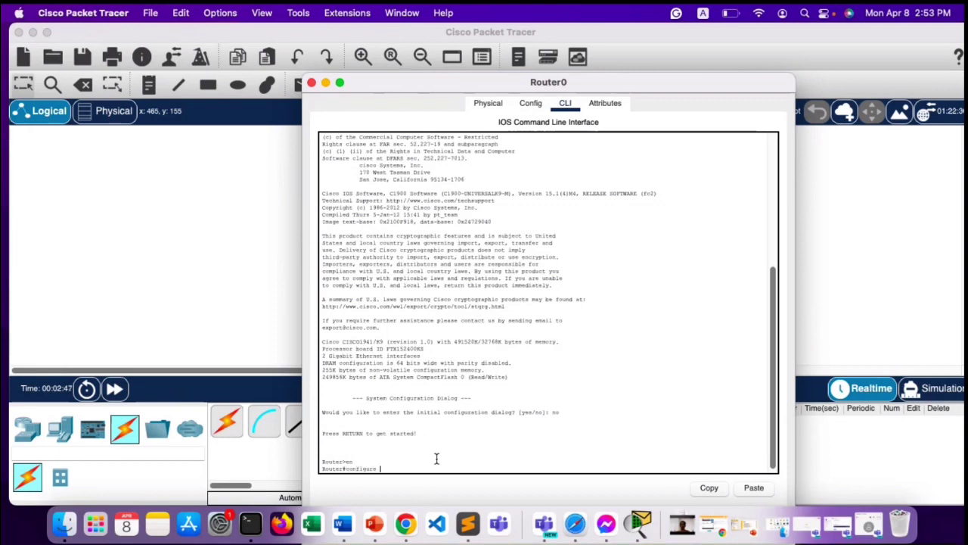
text(rminal)
key(Return)
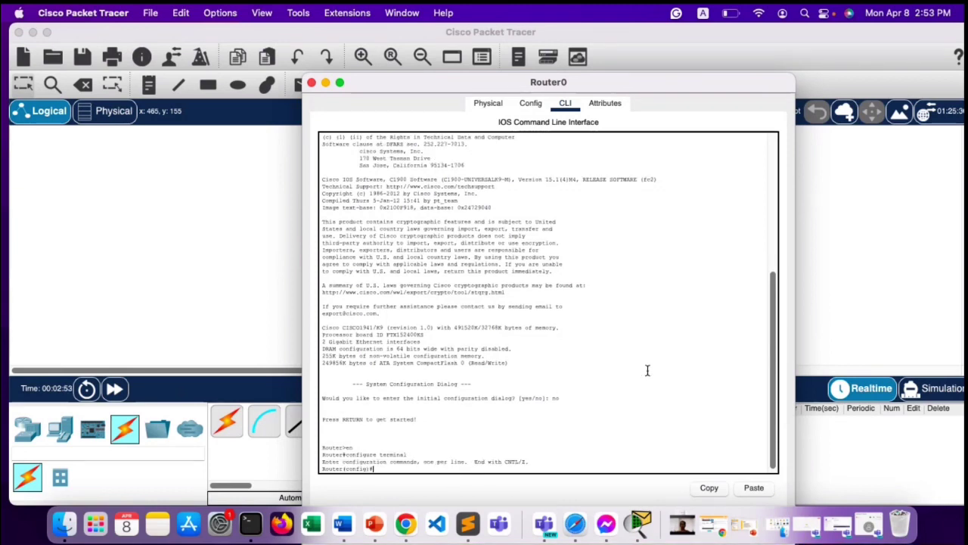
Check Router0's available ports and the interface used by its link to Switch0.
drag(687, 88, 689, 78)
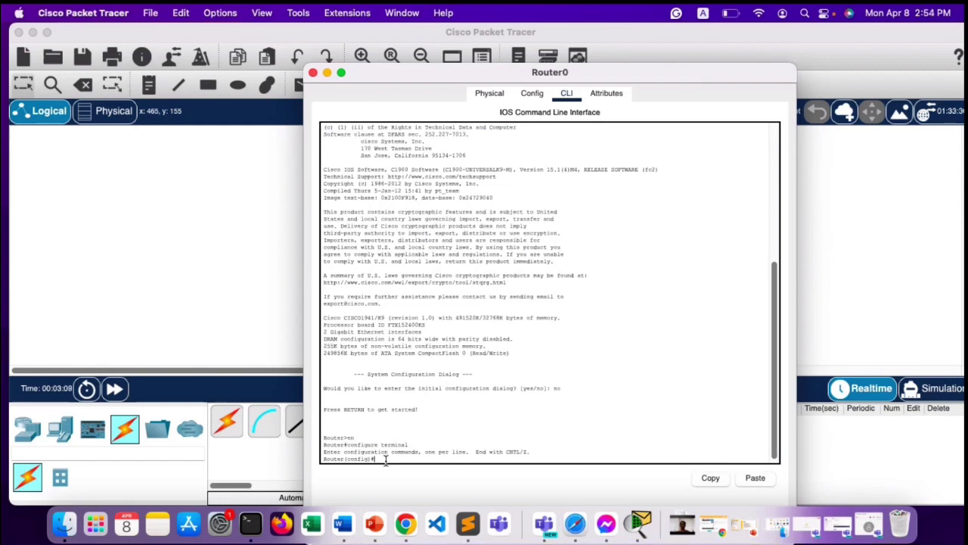
drag(692, 85, 929, 78)
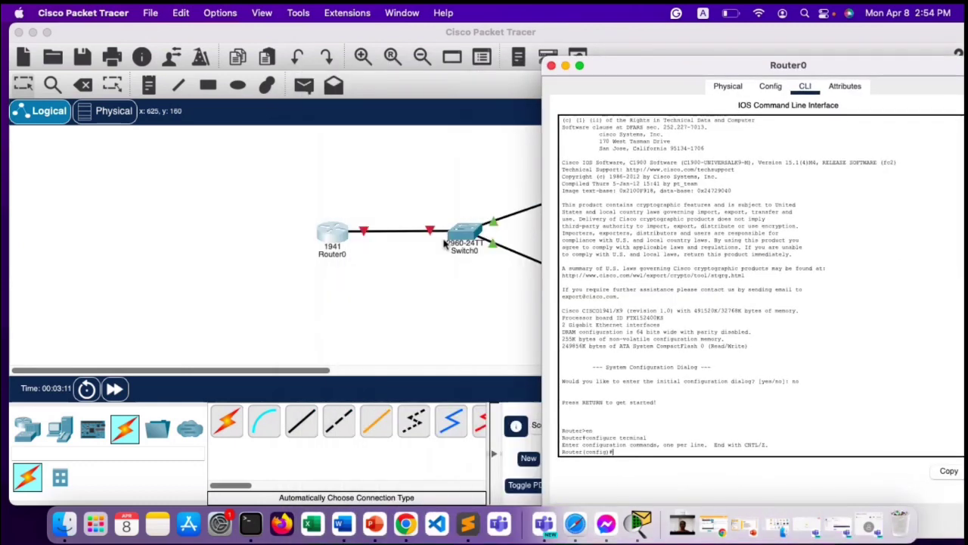
click(445, 242)
click(328, 232)
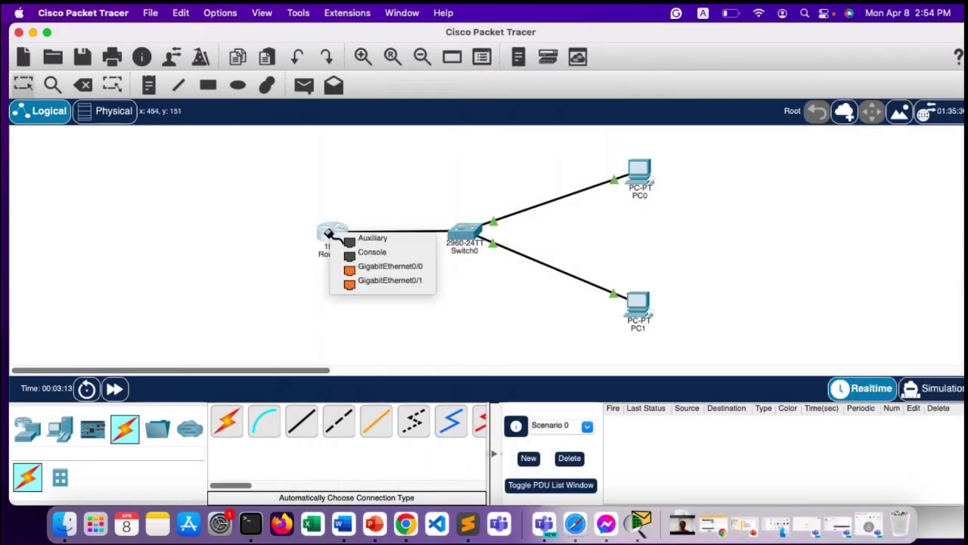
click(332, 236)
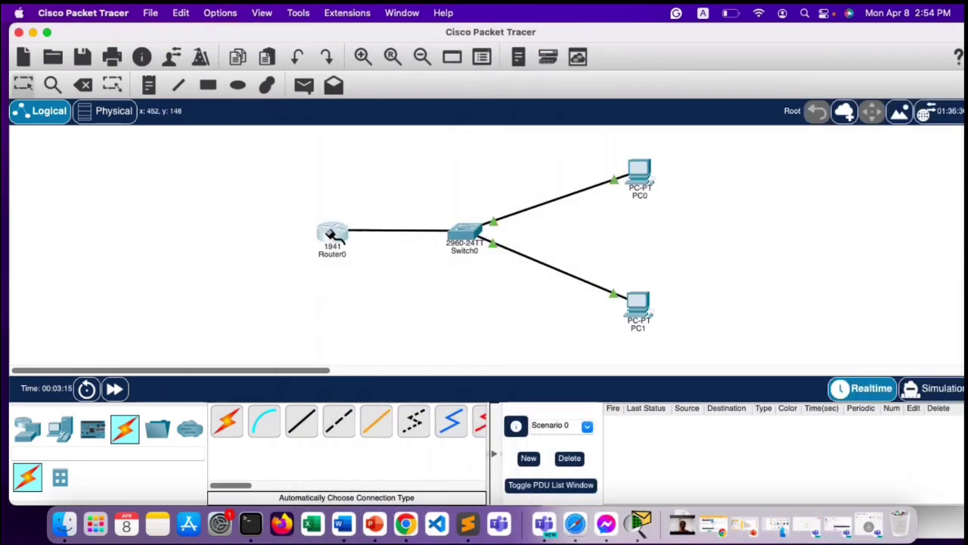
click(333, 235)
click(367, 269)
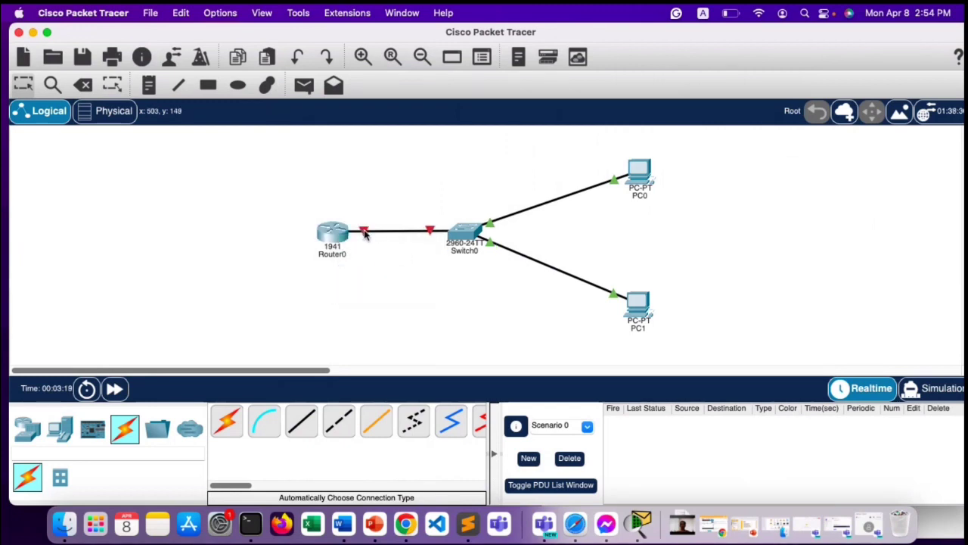
mouse_move(366, 234)
Return to Router0's command line and enter configuration of interface gigabitethernet 0/0.
click(333, 231)
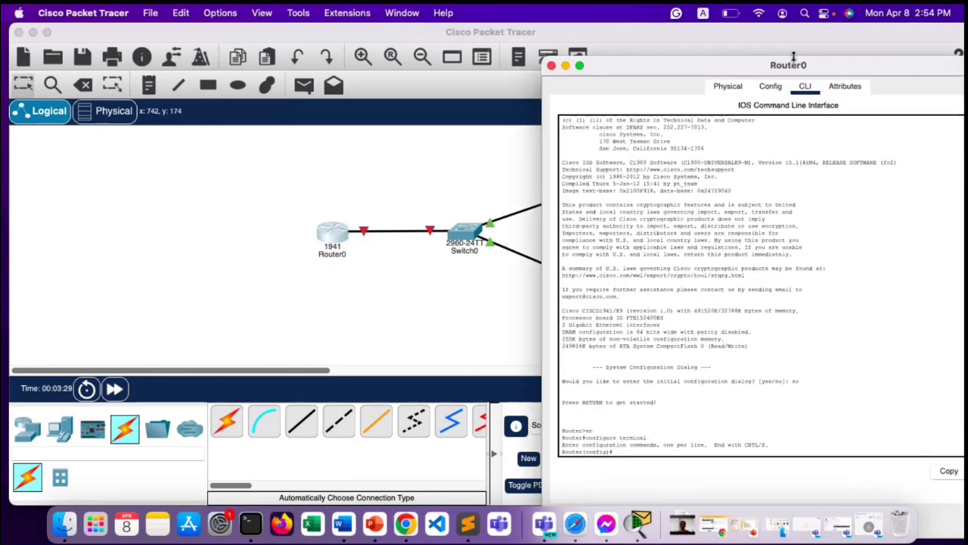
drag(804, 72, 691, 54)
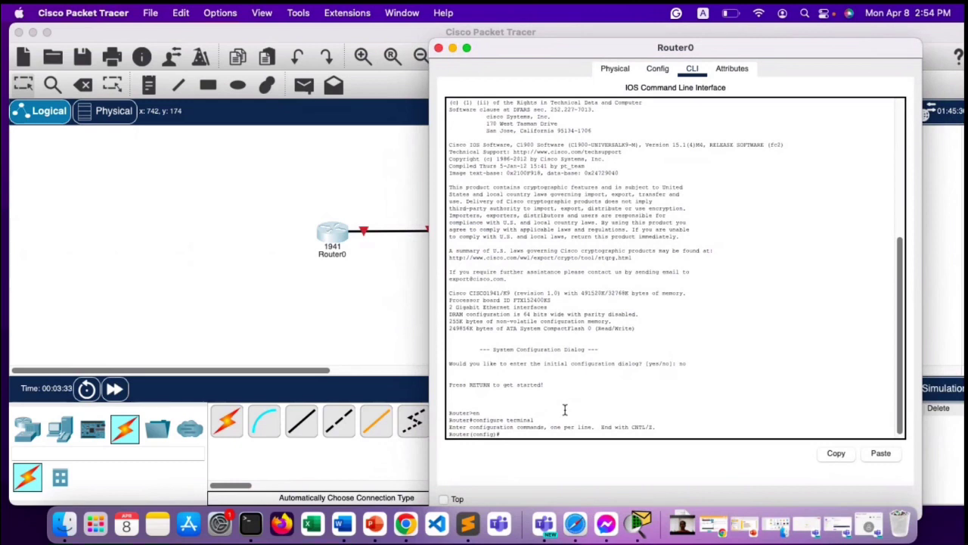
text(terface gigabitethernet 0/0)
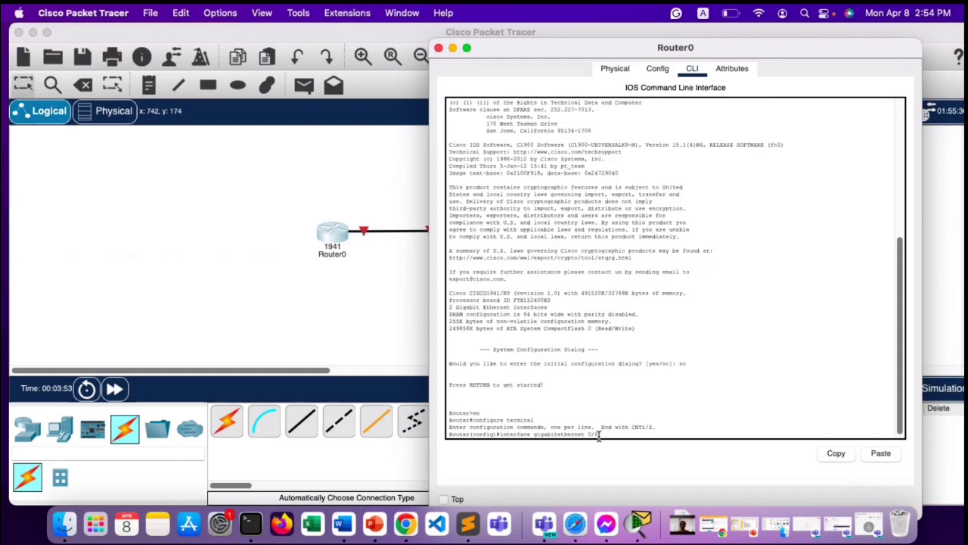
key(Return)
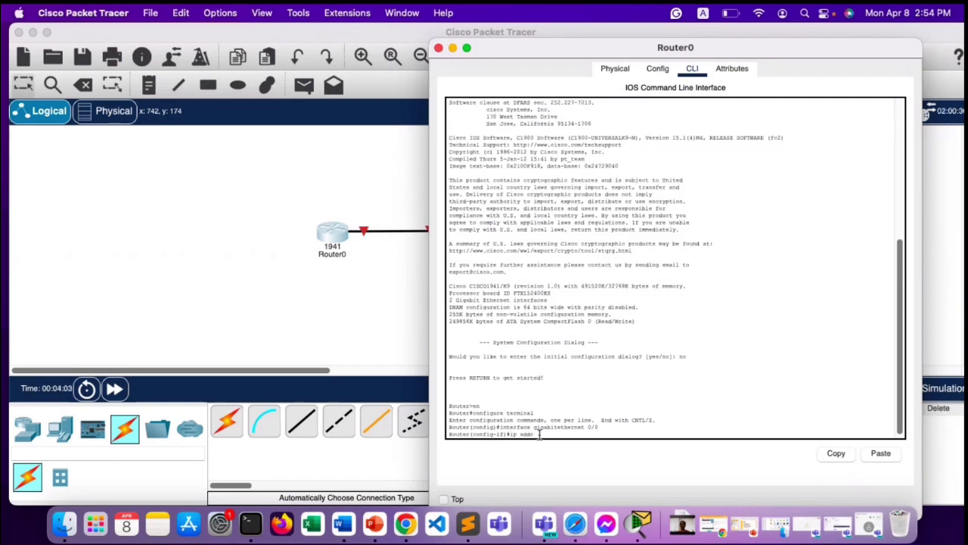
Assign IP address 192.168.1.1 with mask 255.255.255.0 to the interface and enable it with no shutdown.
text(ss 192.168.1.1 2)
text(55.255.255.0)
key(Return)
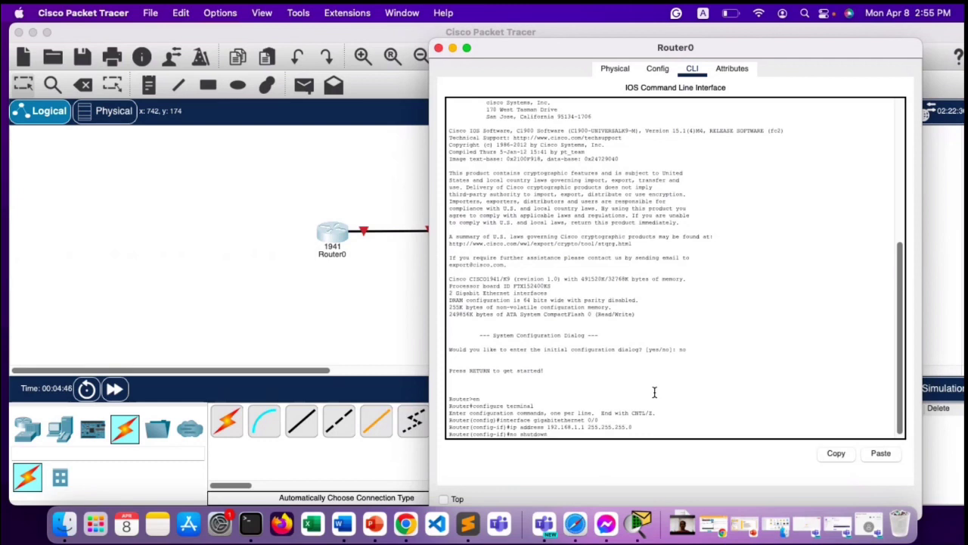
key(Return)
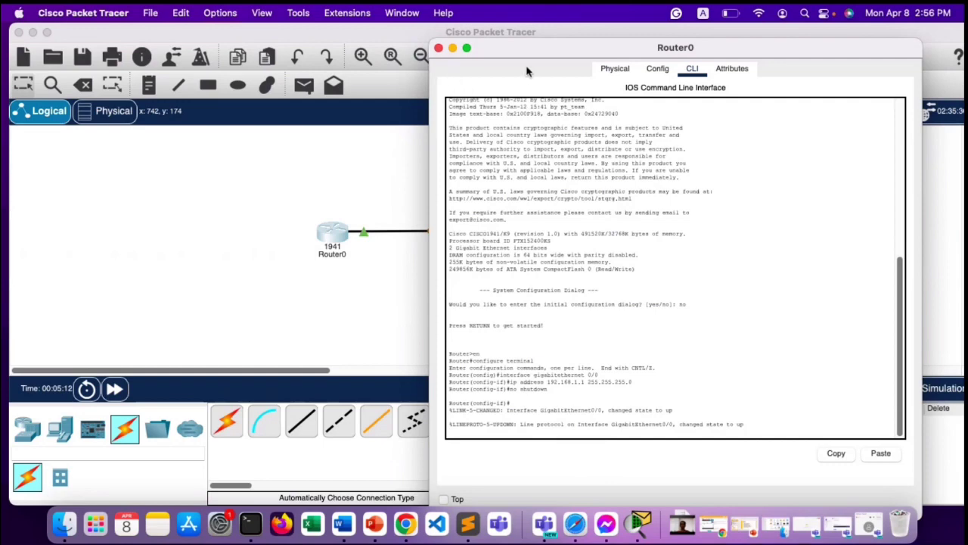
Return to the topology and inspect Router0's port summary for its link status and IP address.
drag(775, 49, 783, 135)
click(447, 133)
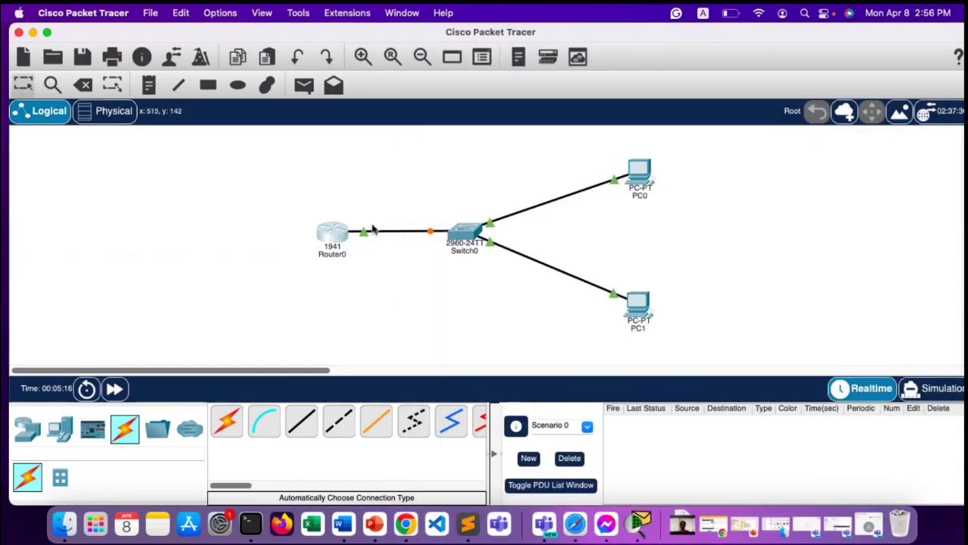
mouse_move(342, 247)
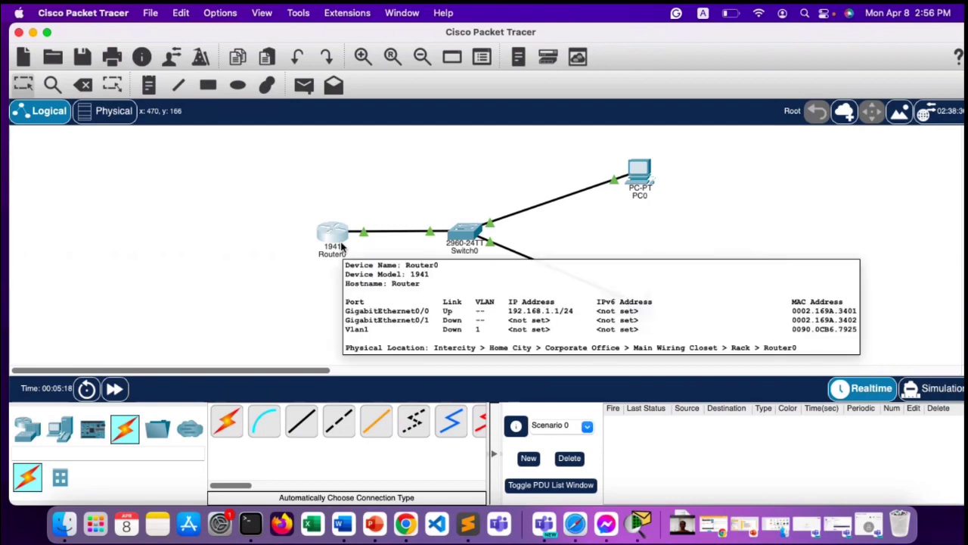
Send a simple PDU from PC0 to Router0 to test connectivity.
click(301, 87)
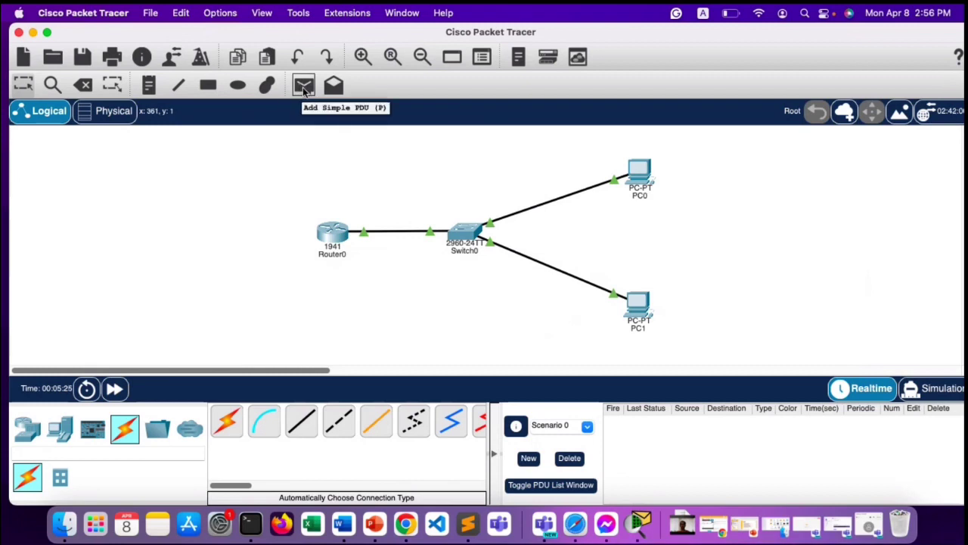
click(640, 173)
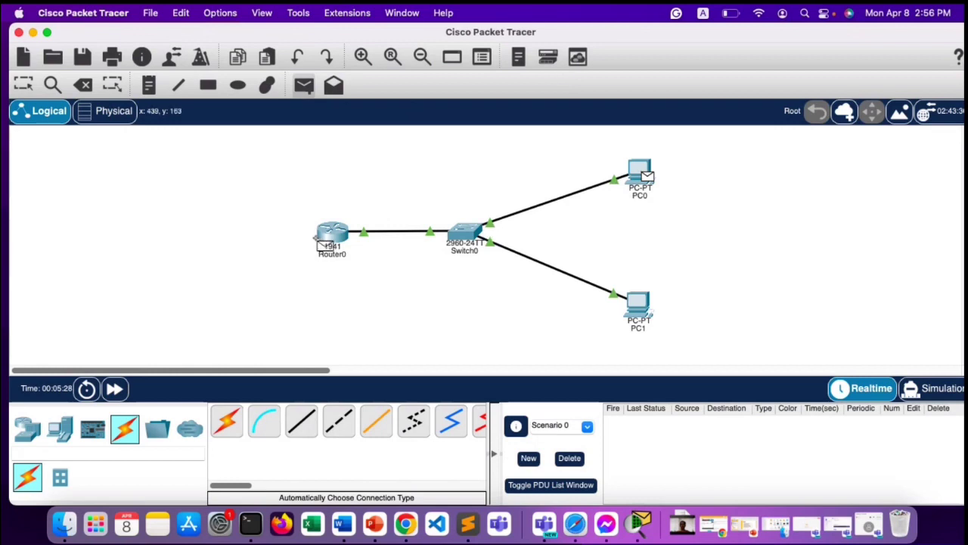
click(331, 236)
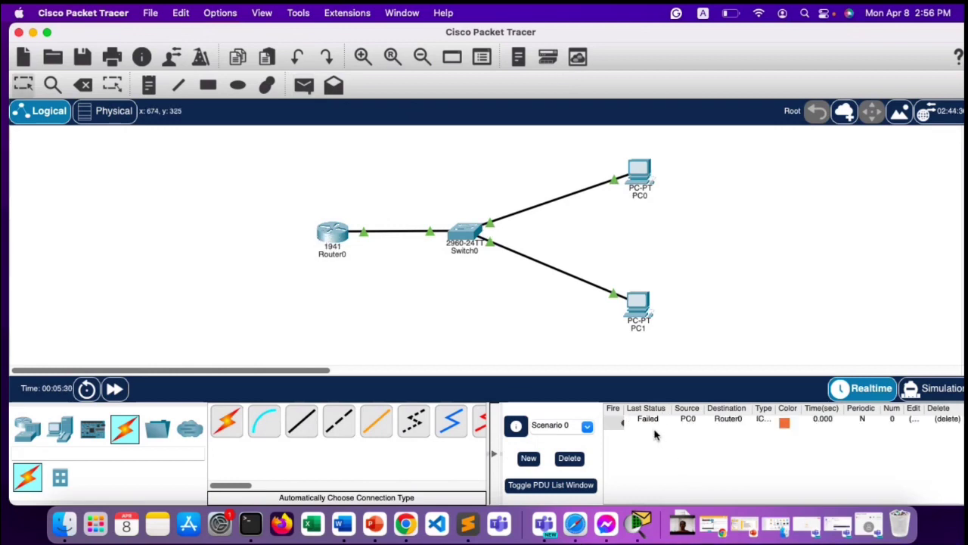
Try to send a simple PDU from PC0 to PC1, and return to the selection tool.
click(304, 84)
click(639, 175)
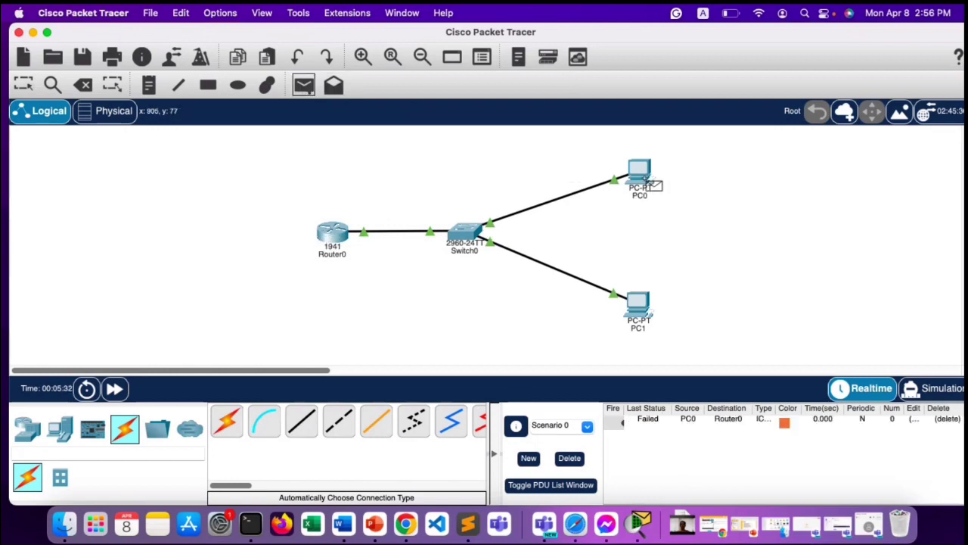
click(640, 314)
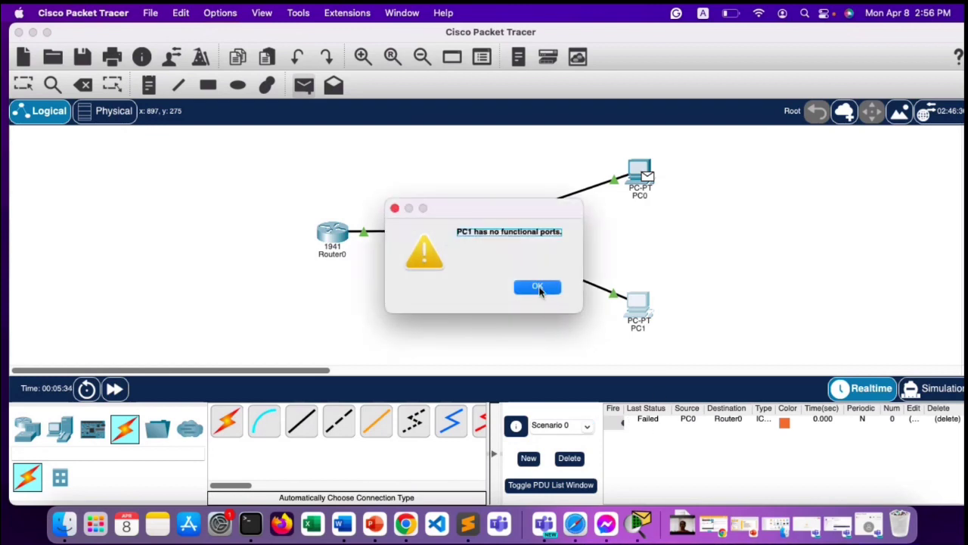
click(538, 289)
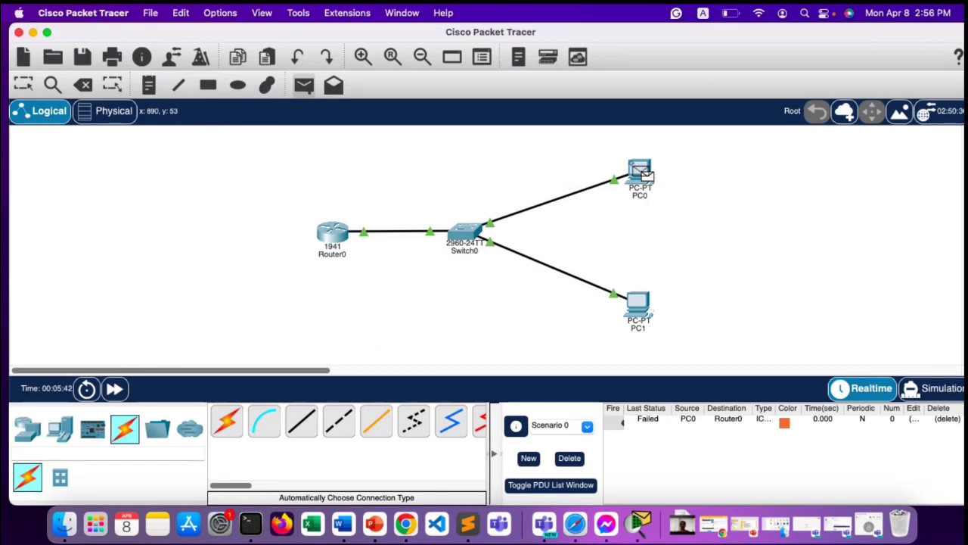
click(23, 84)
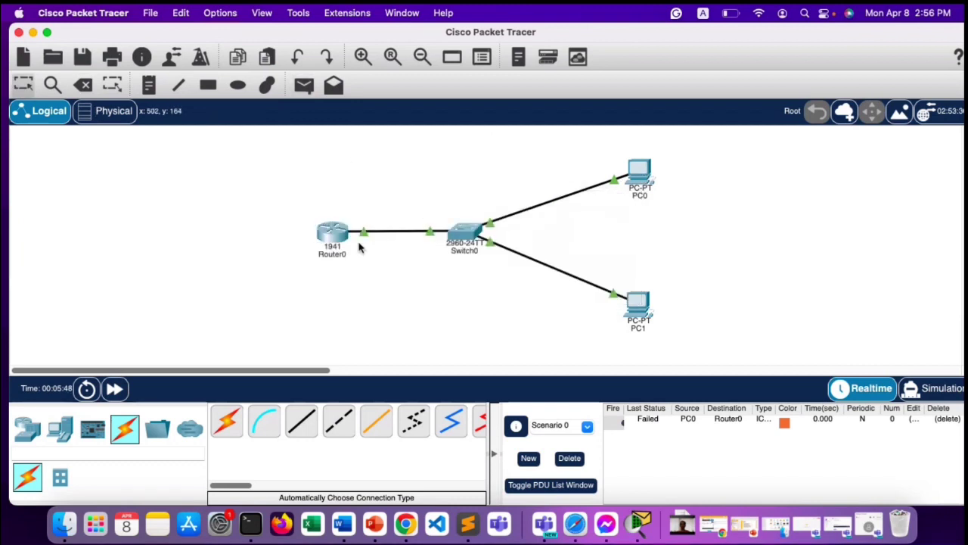
Open PC0's IP configuration for entering a static IPv4 address.
click(637, 173)
drag(752, 52, 766, 142)
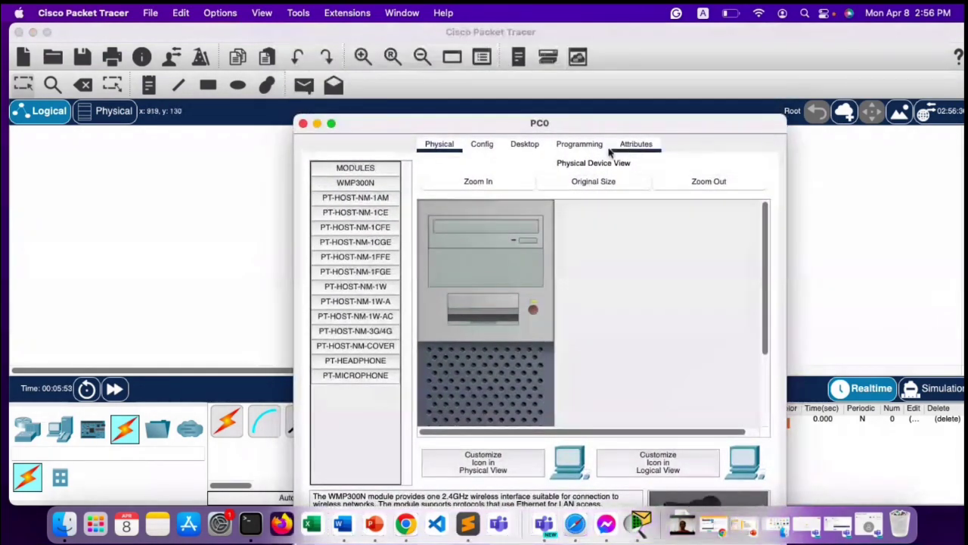
click(526, 146)
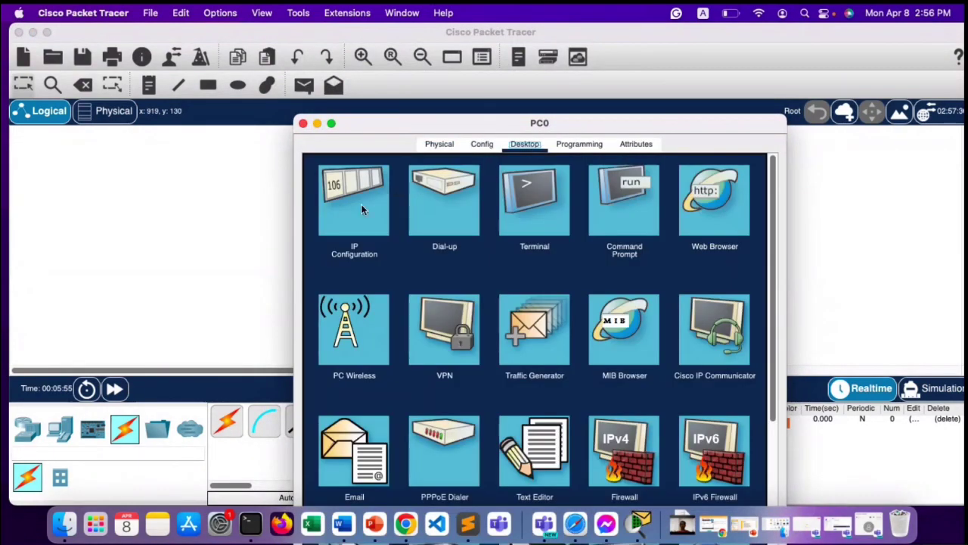
click(353, 211)
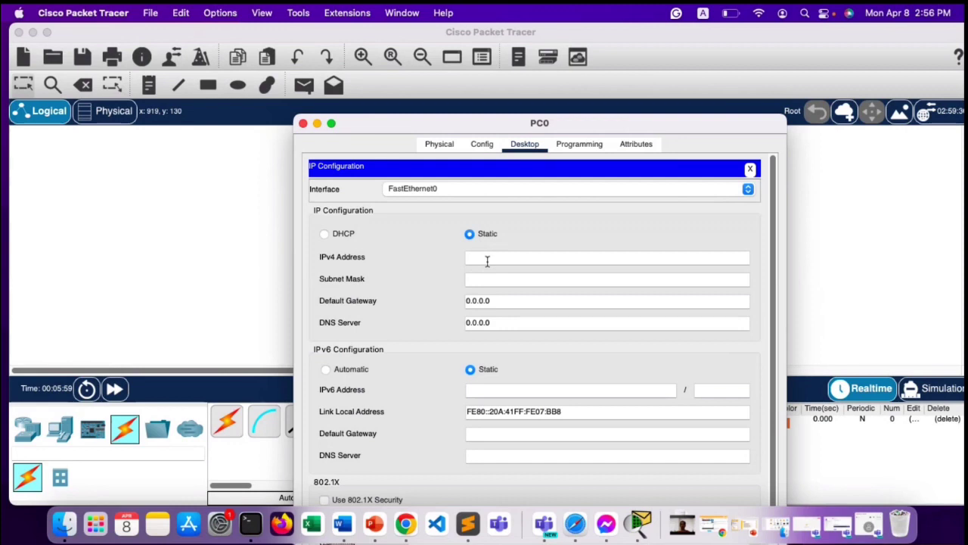
click(487, 260)
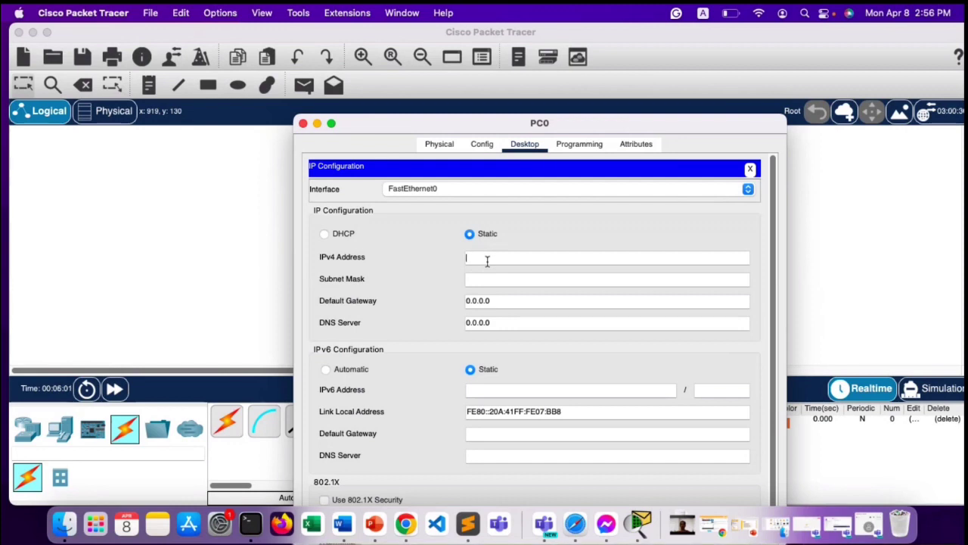
Check the IP address configured on Router0 in its command line and return to the topology.
drag(509, 124, 736, 124)
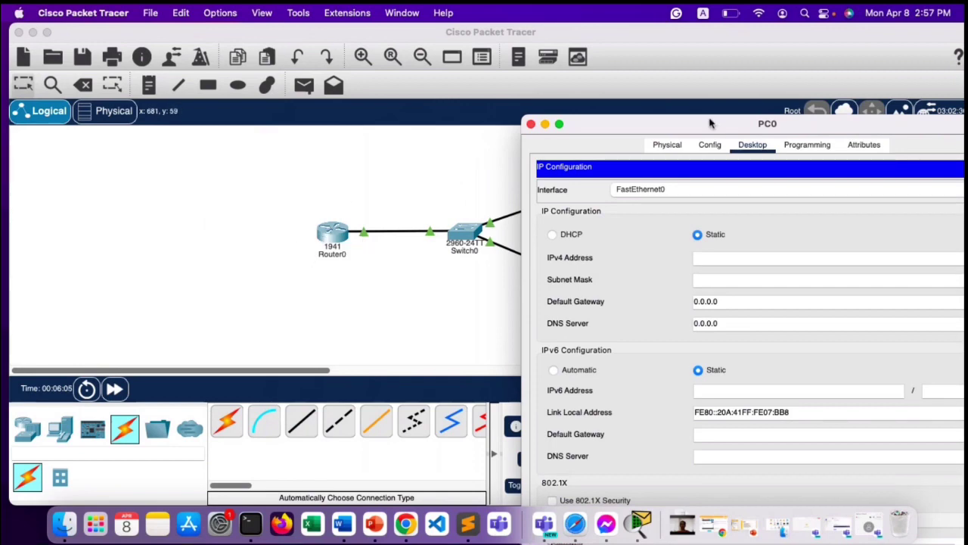
drag(821, 124, 715, 124)
click(320, 231)
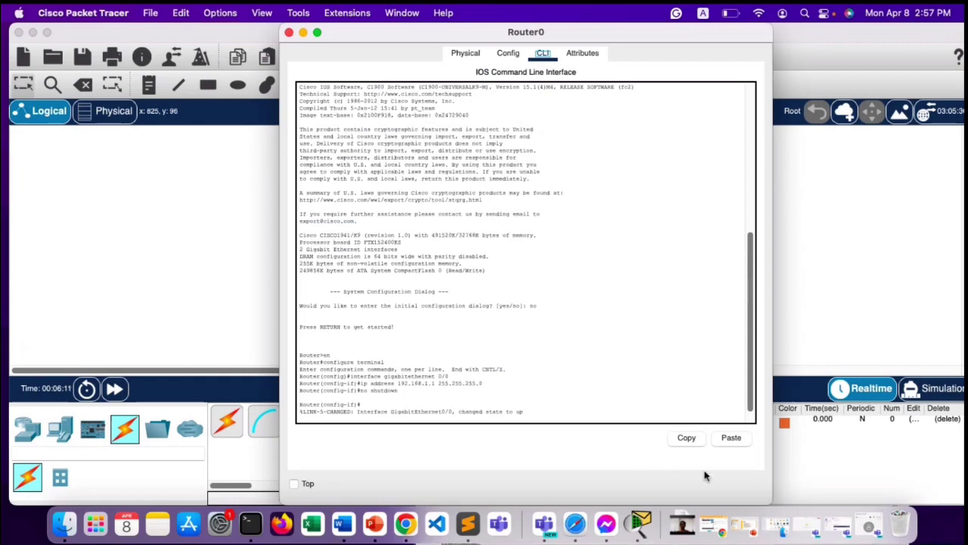
drag(754, 32, 676, 168)
click(217, 158)
Place a note reading 192.168.1.1 below Router0 in the topology.
click(148, 84)
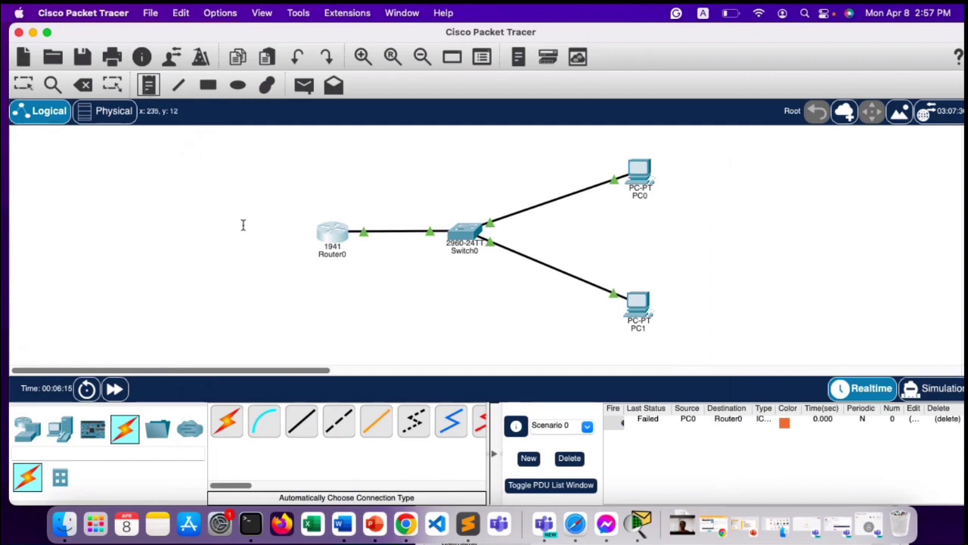
click(299, 288)
text(192)
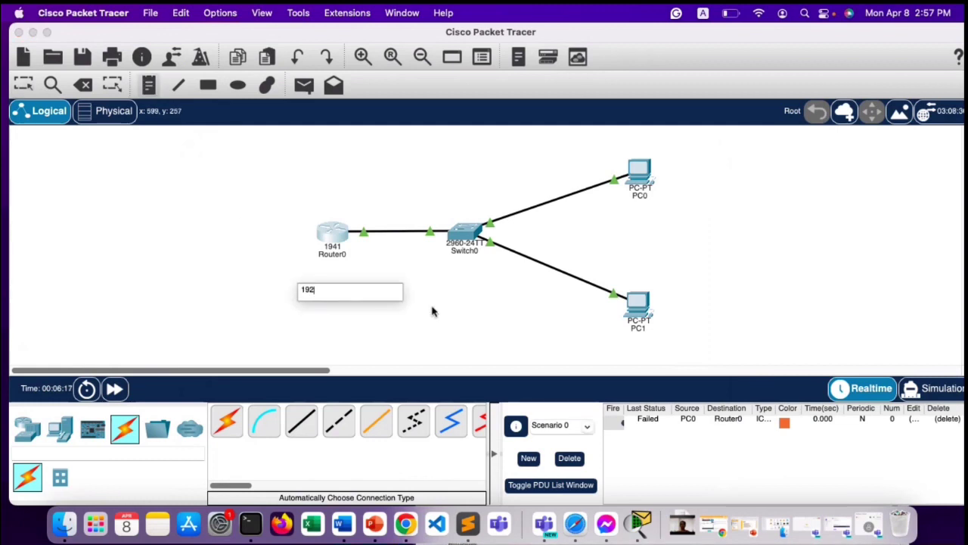
text(.168.1.1)
Add two more notes to the topology reading 192.168.1.2 and 192.168.1.3.
click(367, 265)
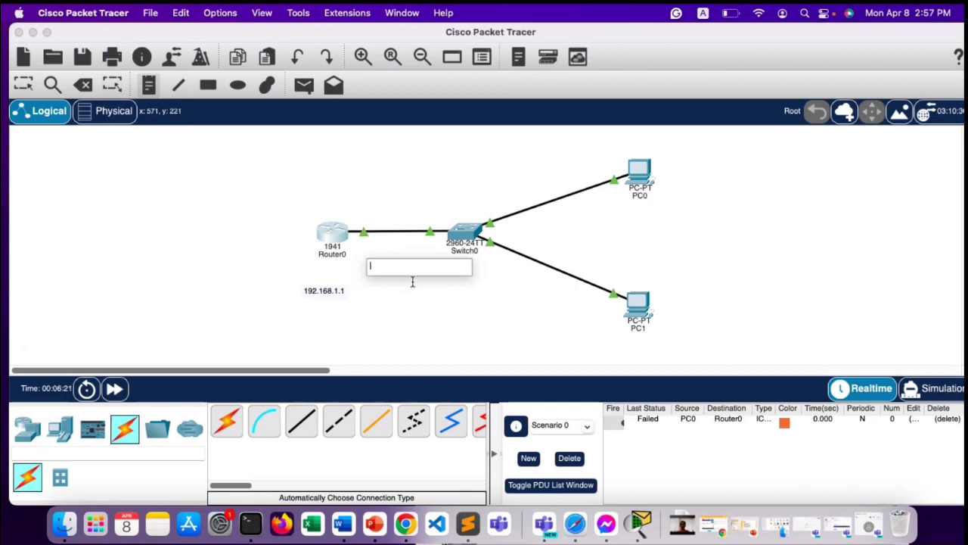
text(192.1)
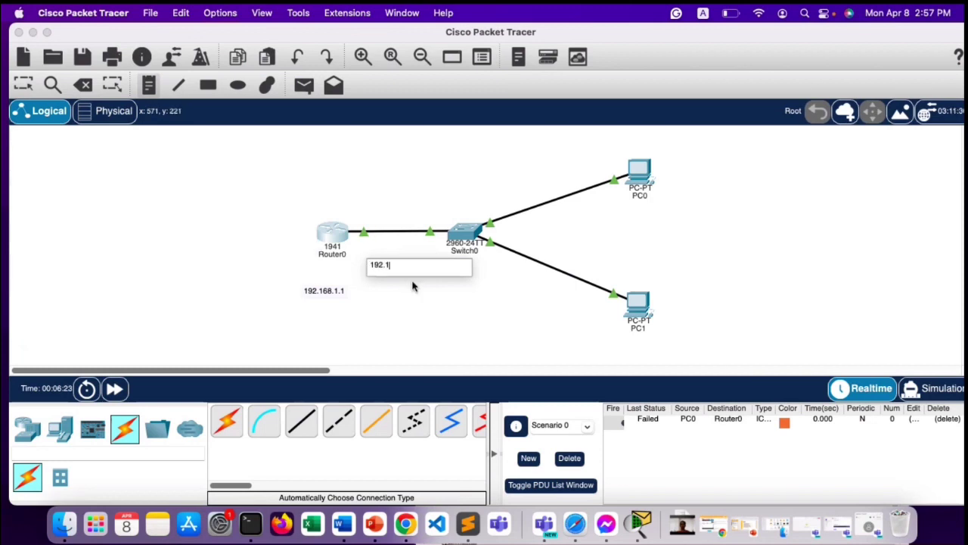
text(68.1.2)
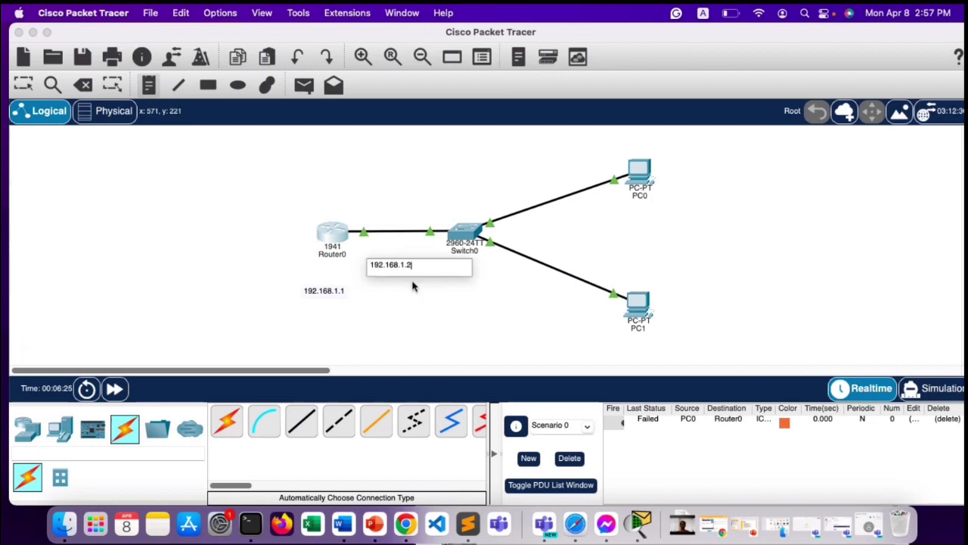
click(415, 309)
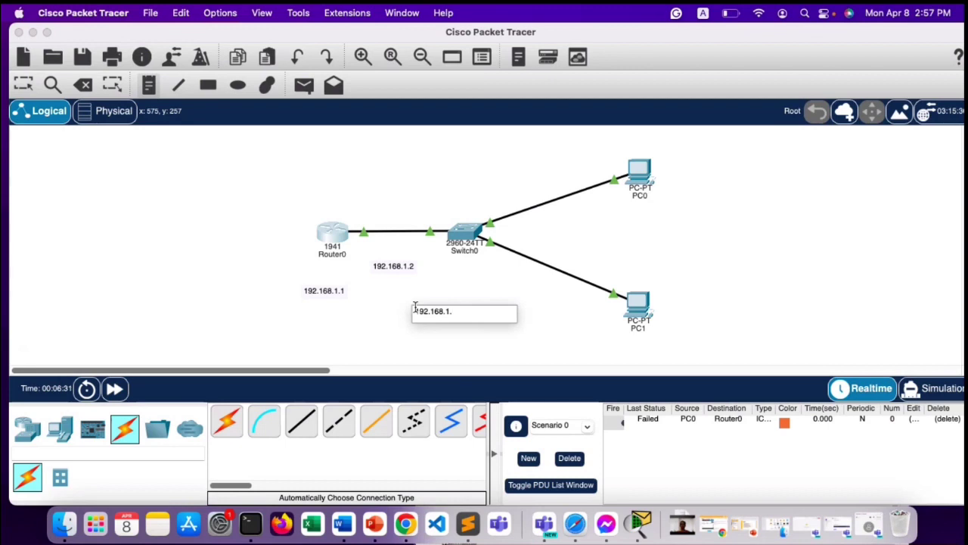
text(3)
Move the 192.168.1.2 note beside PC0 and the 192.168.1.3 note beside PC1.
click(23, 84)
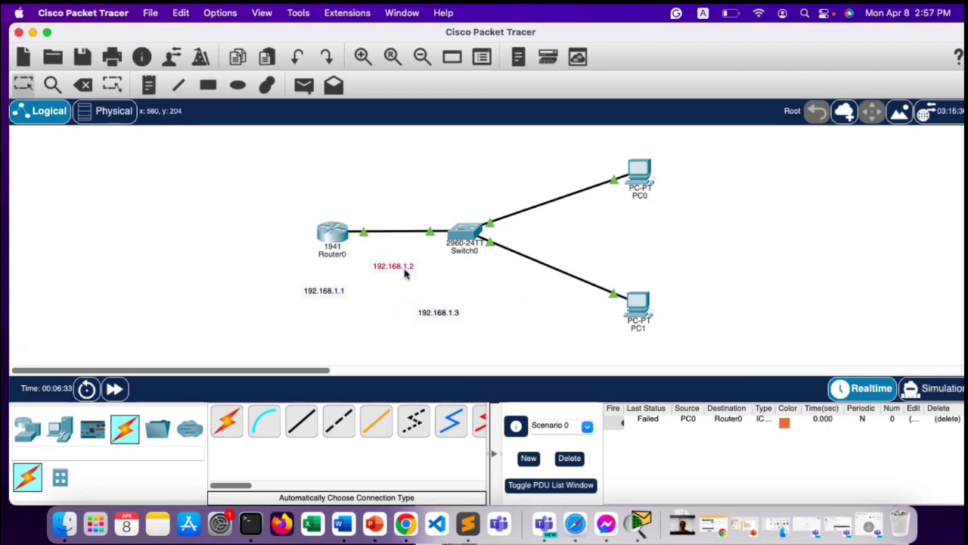
drag(405, 274, 694, 209)
drag(425, 316, 666, 323)
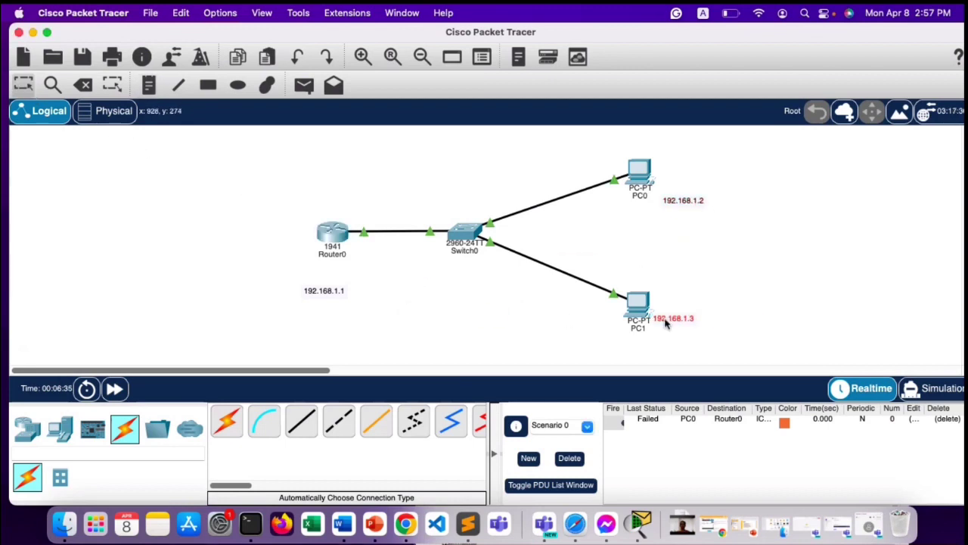
Assign PC0 the static IPv4 address 192.168.1.2 with subnet mask 255.255.255.0 and close its window.
click(641, 174)
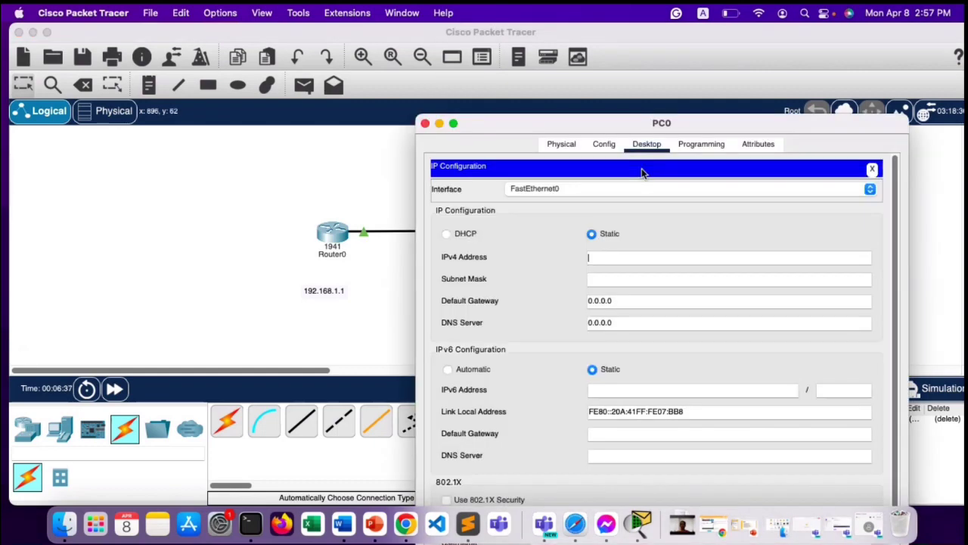
drag(752, 126, 444, 144)
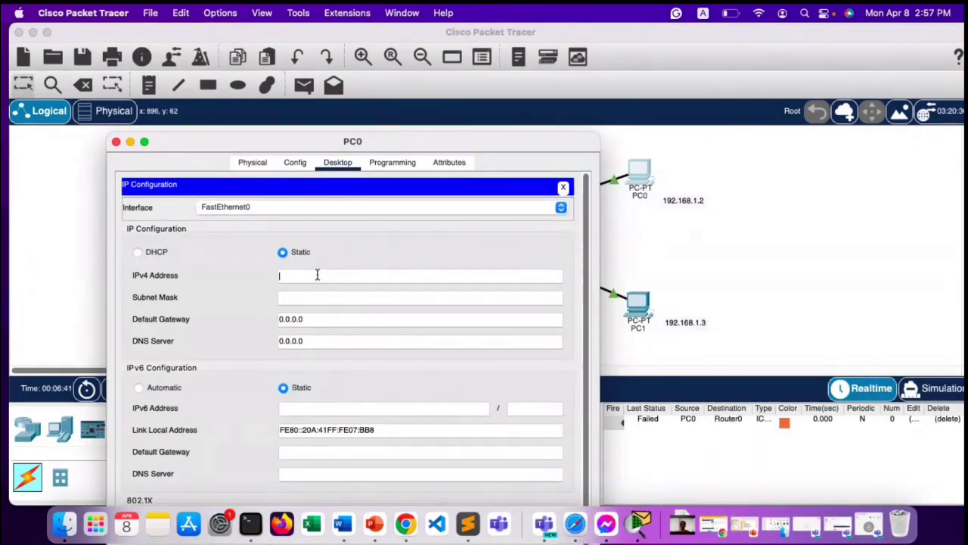
text(192.168.1.2)
click(327, 298)
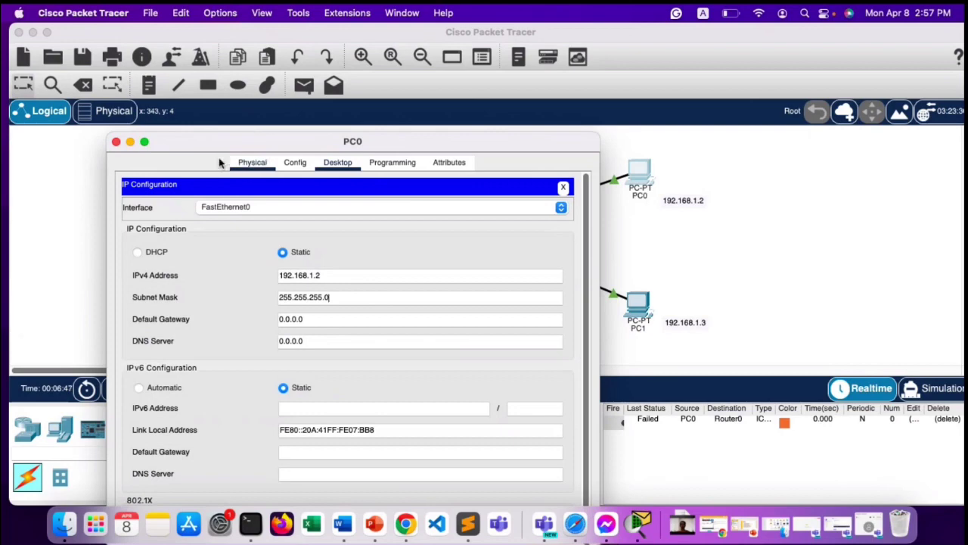
click(116, 143)
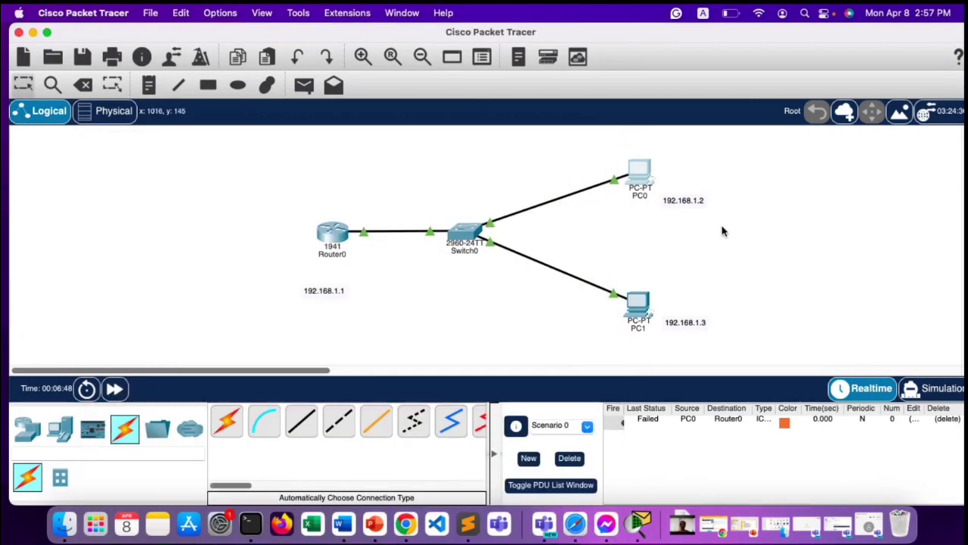
Assign PC1 the static IPv4 address 192.168.1.3 with subnet mask 255.255.255.0 and close its window.
click(643, 307)
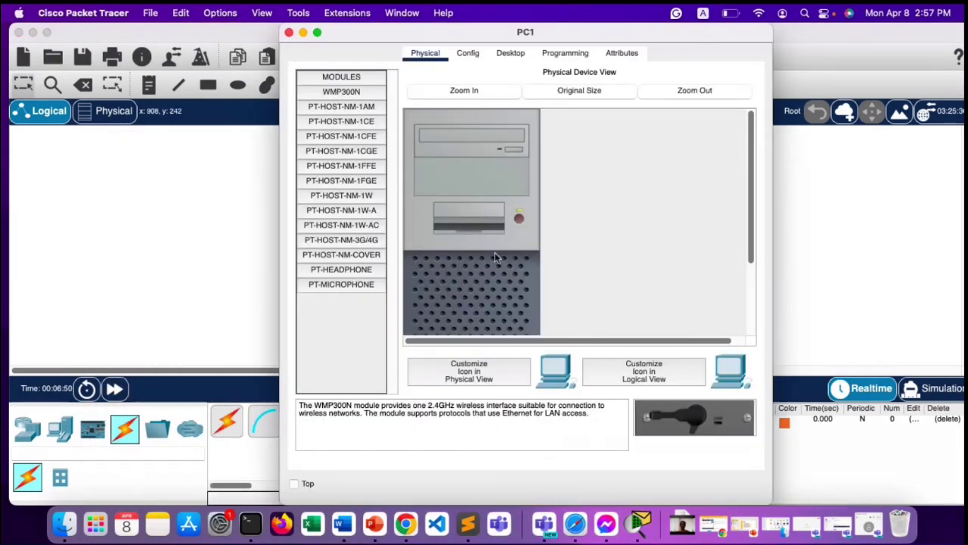
drag(759, 46, 736, 141)
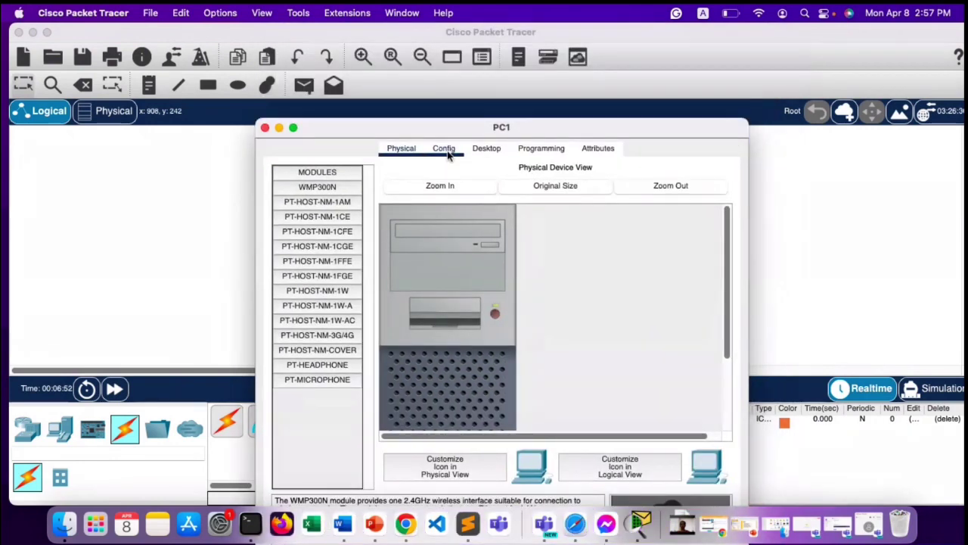
click(486, 149)
click(311, 197)
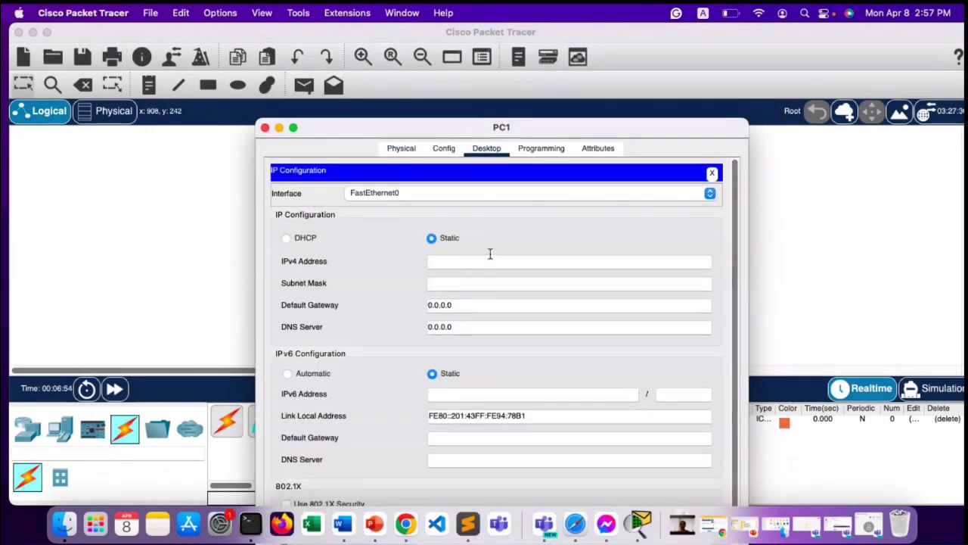
click(451, 263)
text(192.168..)
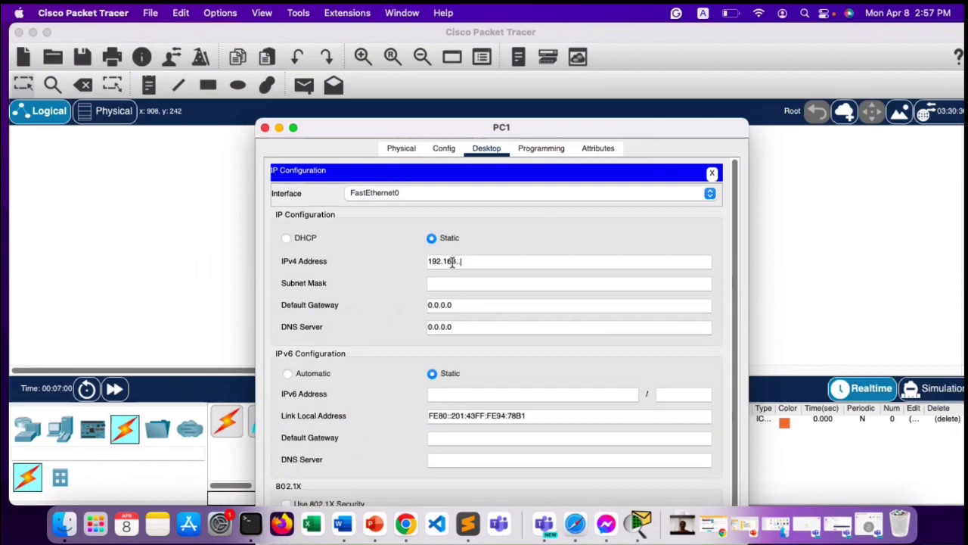
drag(649, 130, 512, 130)
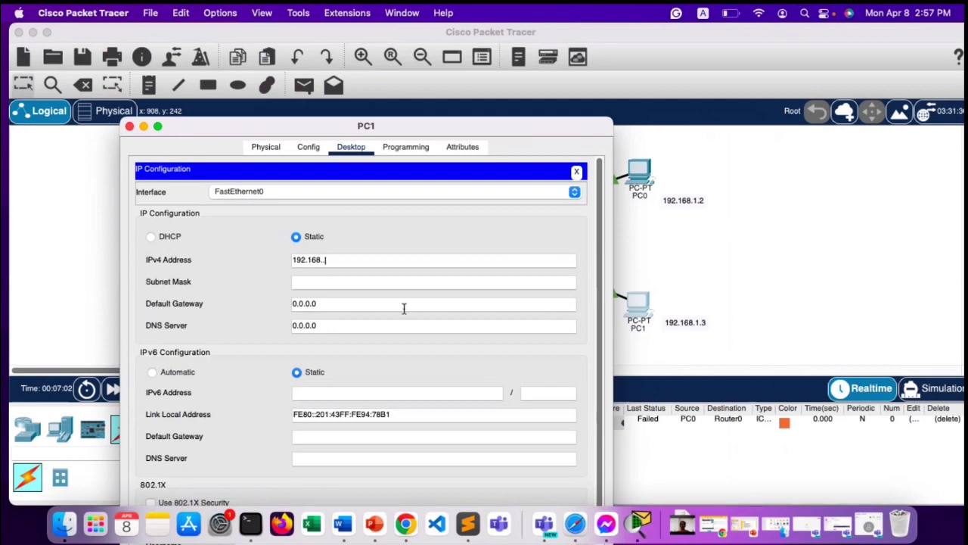
text(1.3)
click(340, 282)
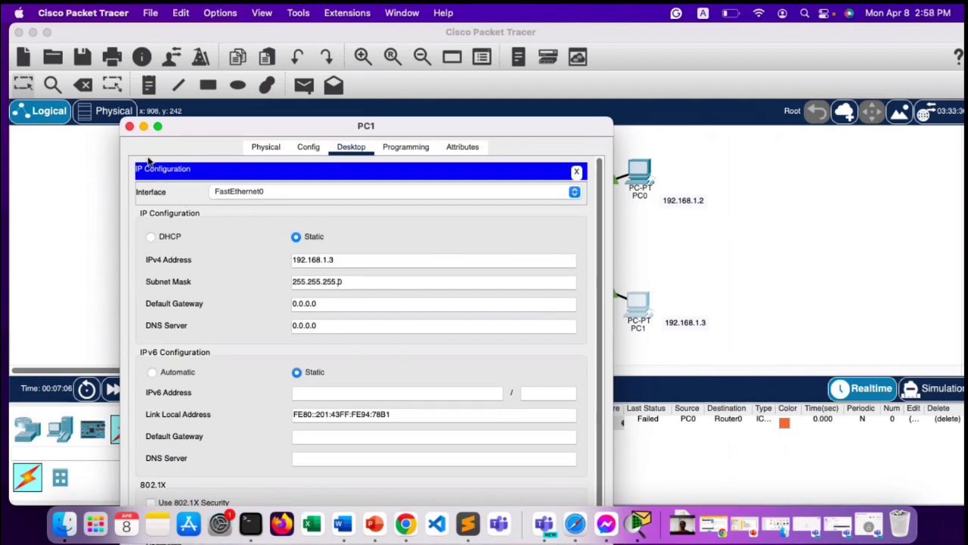
click(129, 126)
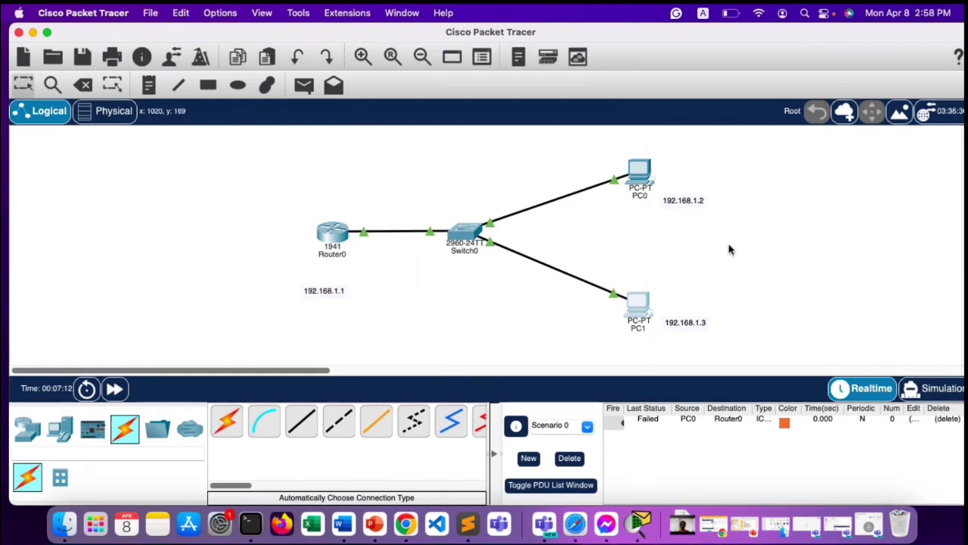
Send another simple PDU from PC0 to Router0 to retest their connectivity.
click(304, 85)
click(639, 173)
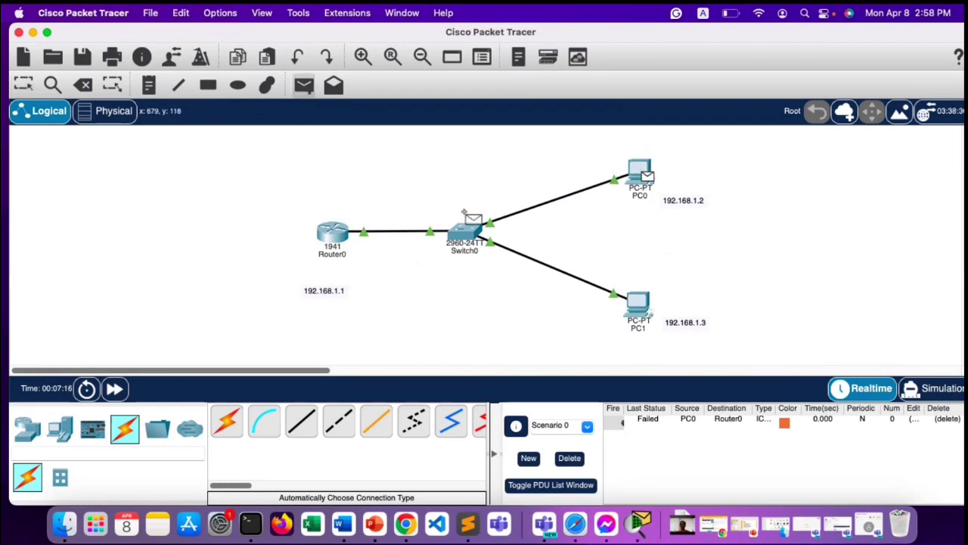
click(333, 232)
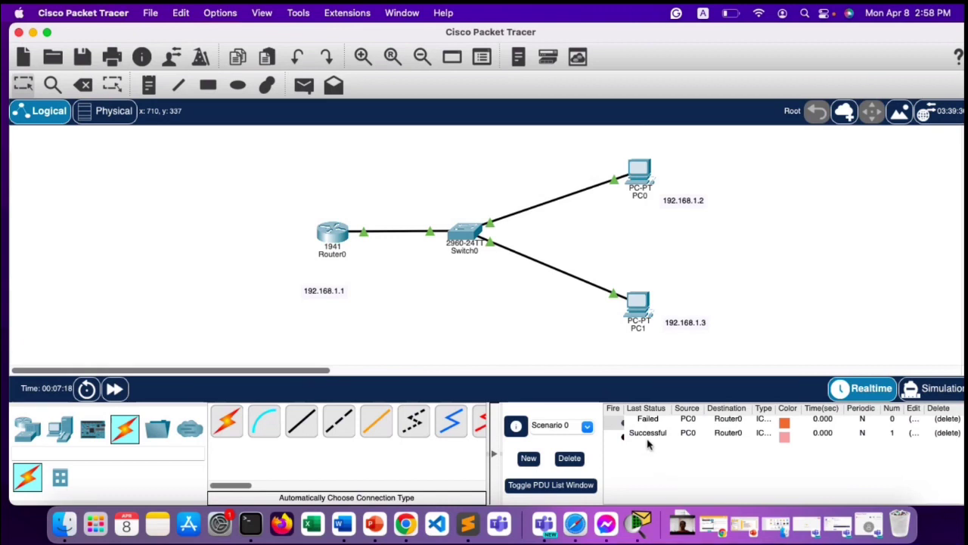
Send a simple PDU from PC0 to PC1 to test connectivity between the two PCs.
click(304, 85)
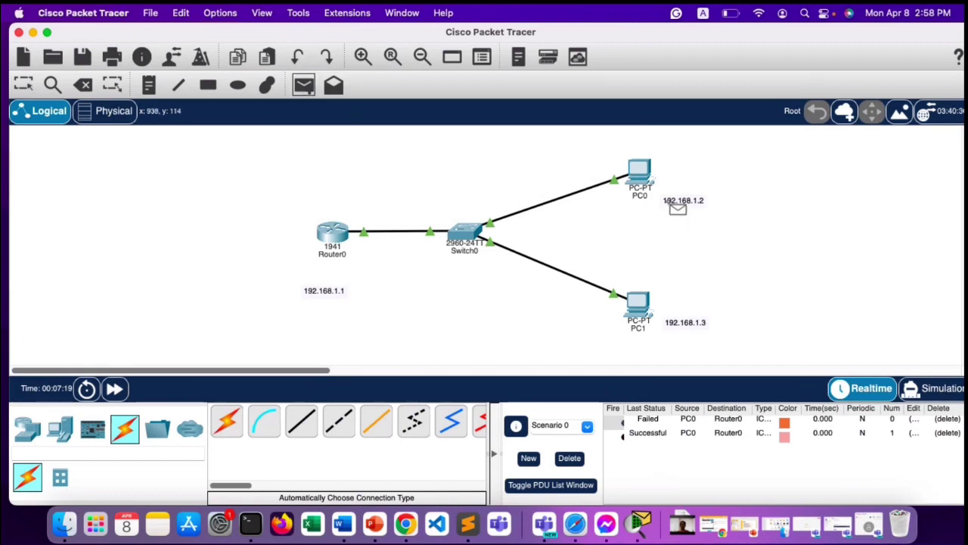
click(642, 173)
click(638, 306)
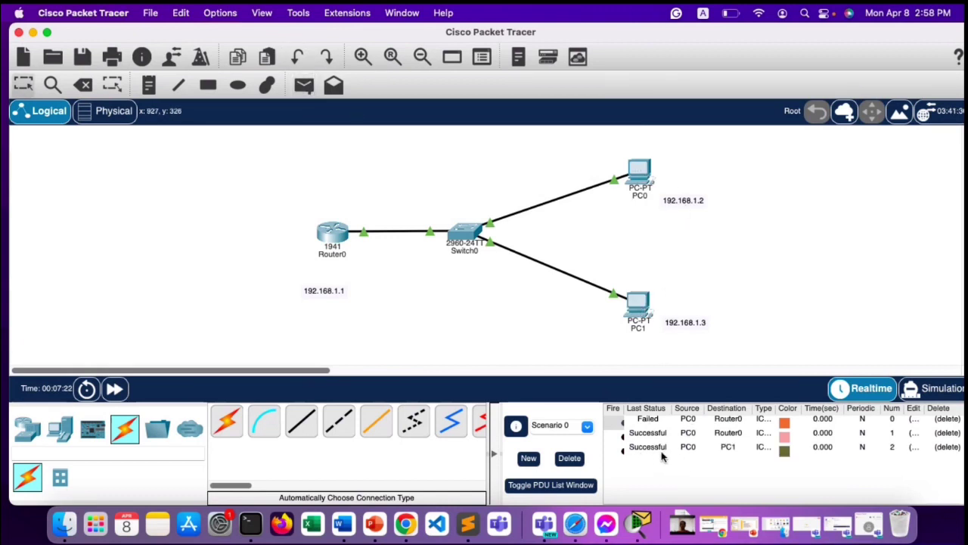